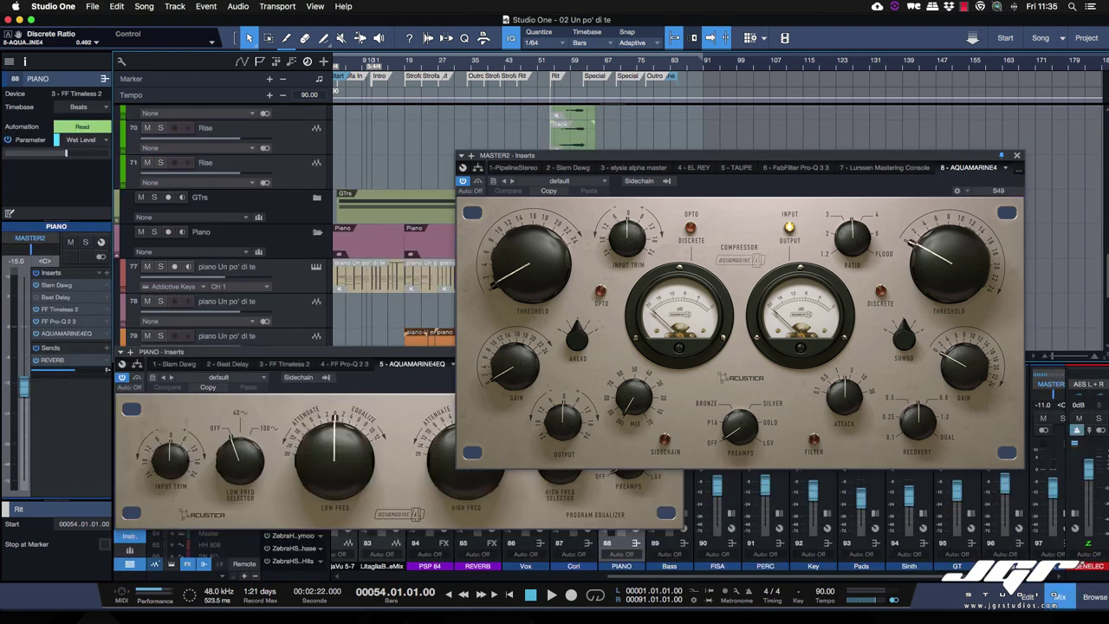
Arrange the PIANO EQ and MASTER2 compressor insert windows so both plug-ins are accessible
{"action": "left_click", "coordinate": [330, 358]}
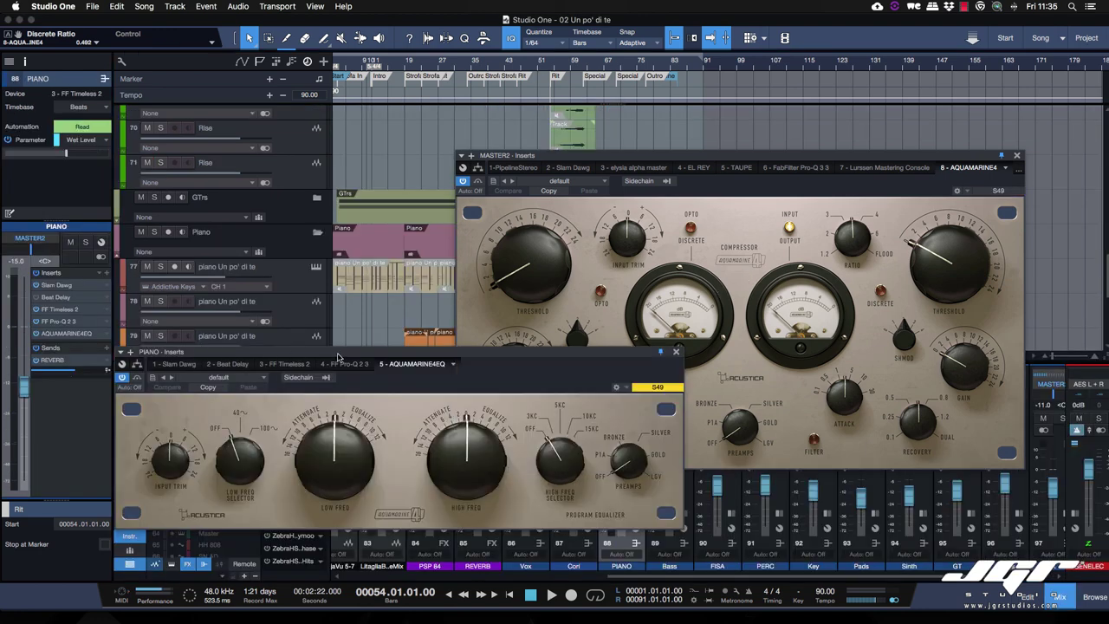
{"action": "left_click_drag", "start_coordinate": [422, 362], "coordinate": [465, 363]}
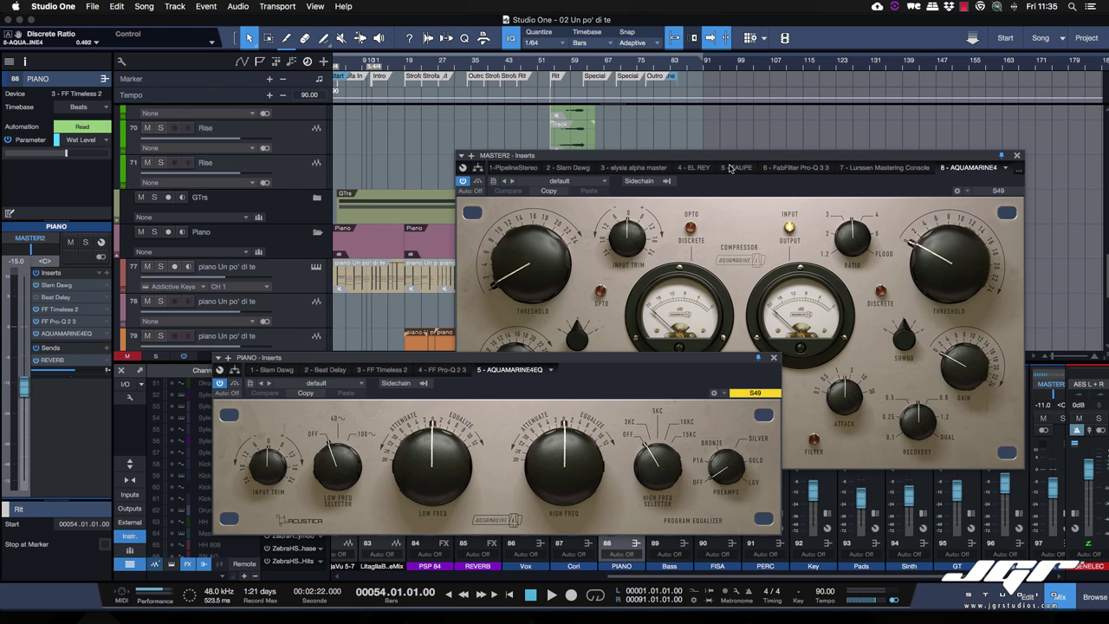
{"action": "left_click_drag", "start_coordinate": [732, 160], "coordinate": [730, 127]}
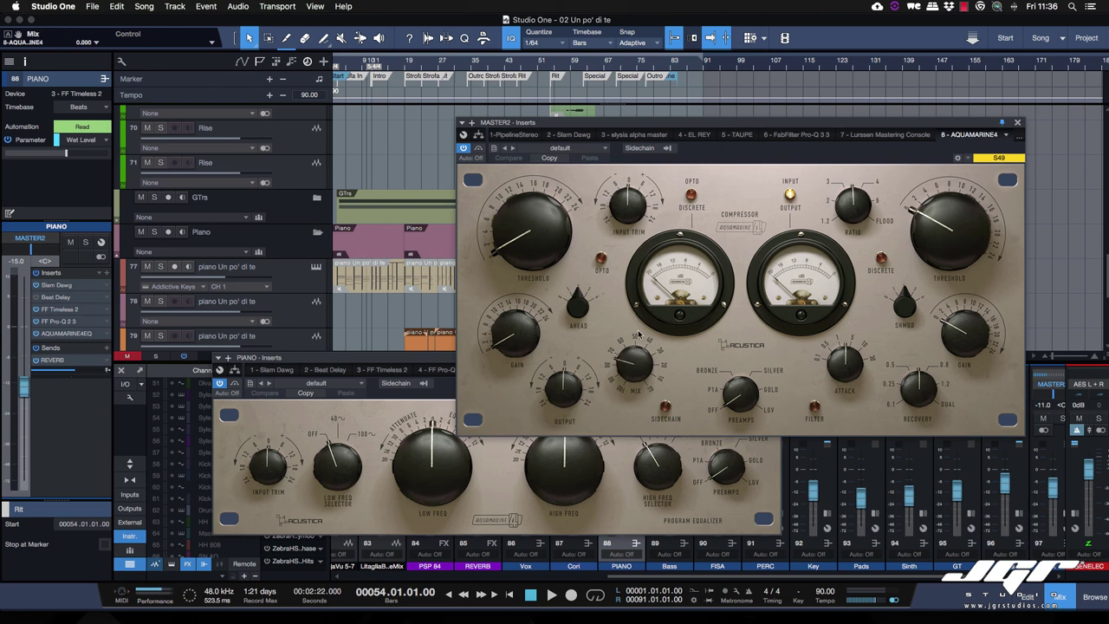
Turn the compressor's Mix knob to its minimum and reposition the PIANO EQ window, leaving the compressor window in front
{"action": "left_click_drag", "start_coordinate": [639, 334], "coordinate": [635, 412]}
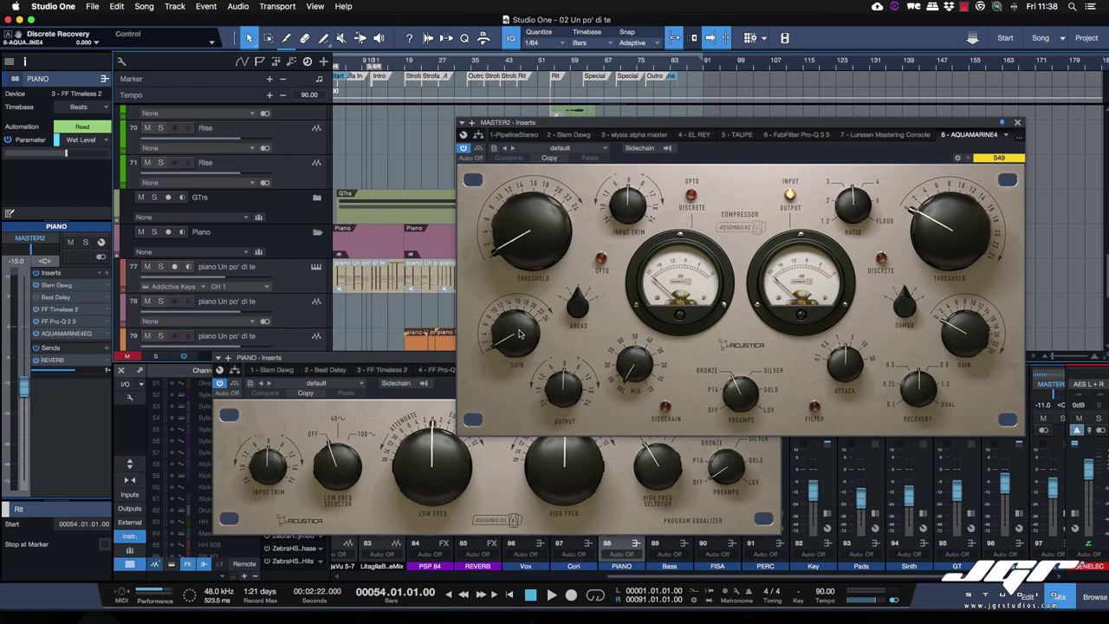
{"action": "left_click_drag", "start_coordinate": [390, 362], "coordinate": [471, 344]}
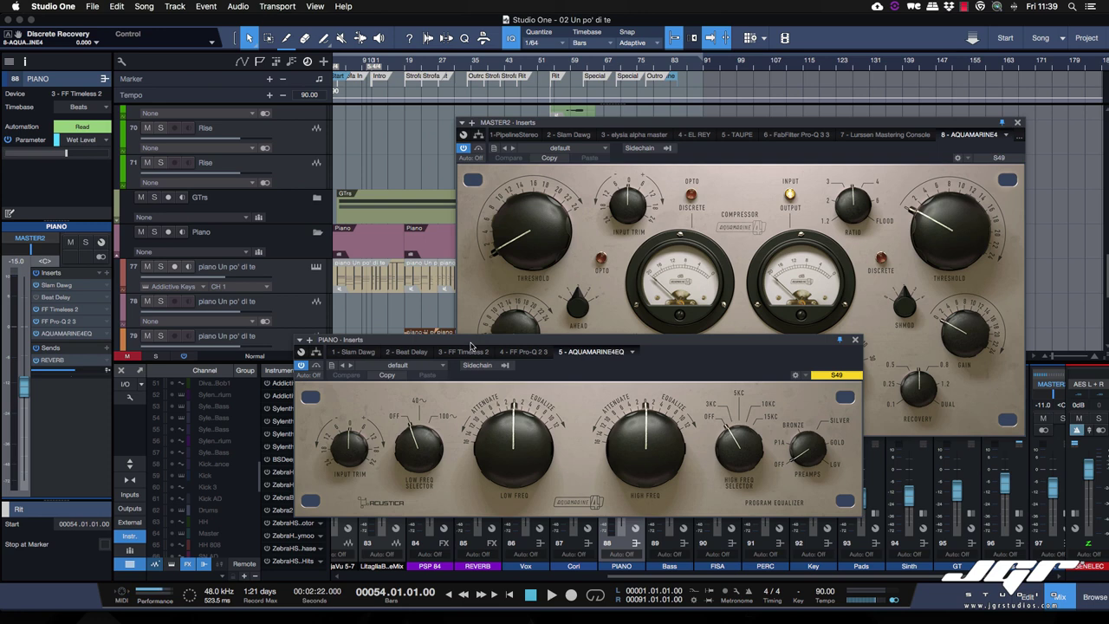
{"action": "left_click_drag", "start_coordinate": [471, 345], "coordinate": [469, 350]}
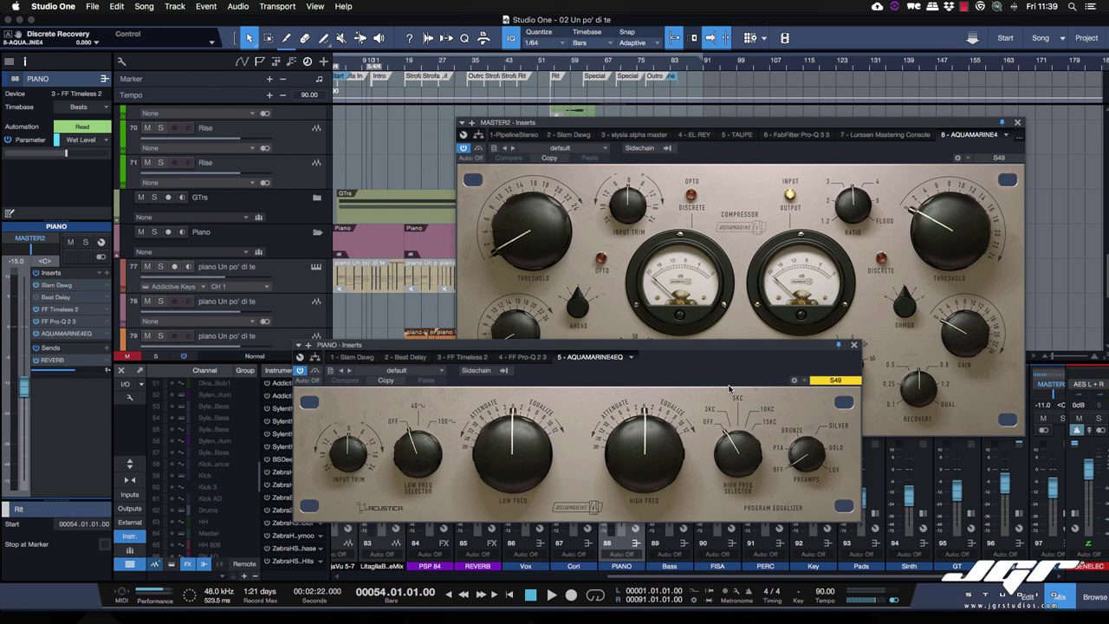
{"action": "left_click", "coordinate": [798, 126]}
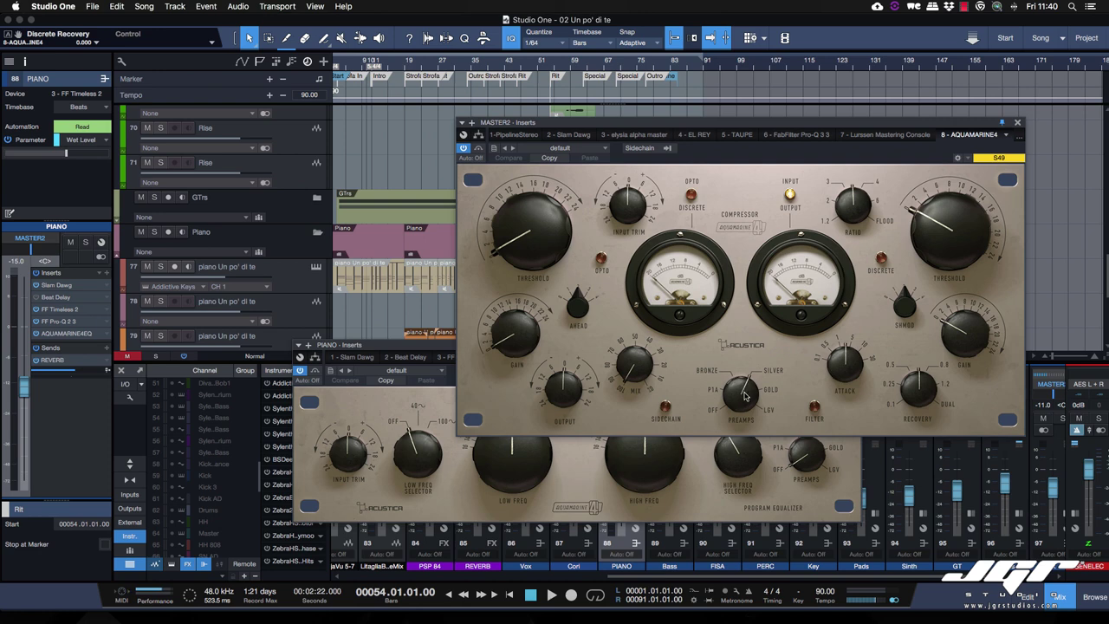
Cycle the compressor's Preamps selector through its settings, including Silver and LGV
{"action": "left_click_drag", "start_coordinate": [743, 381], "coordinate": [753, 450]}
{"action": "left_click_drag", "start_coordinate": [743, 390], "coordinate": [743, 414]}
{"action": "left_click_drag", "start_coordinate": [741, 409], "coordinate": [758, 410]}
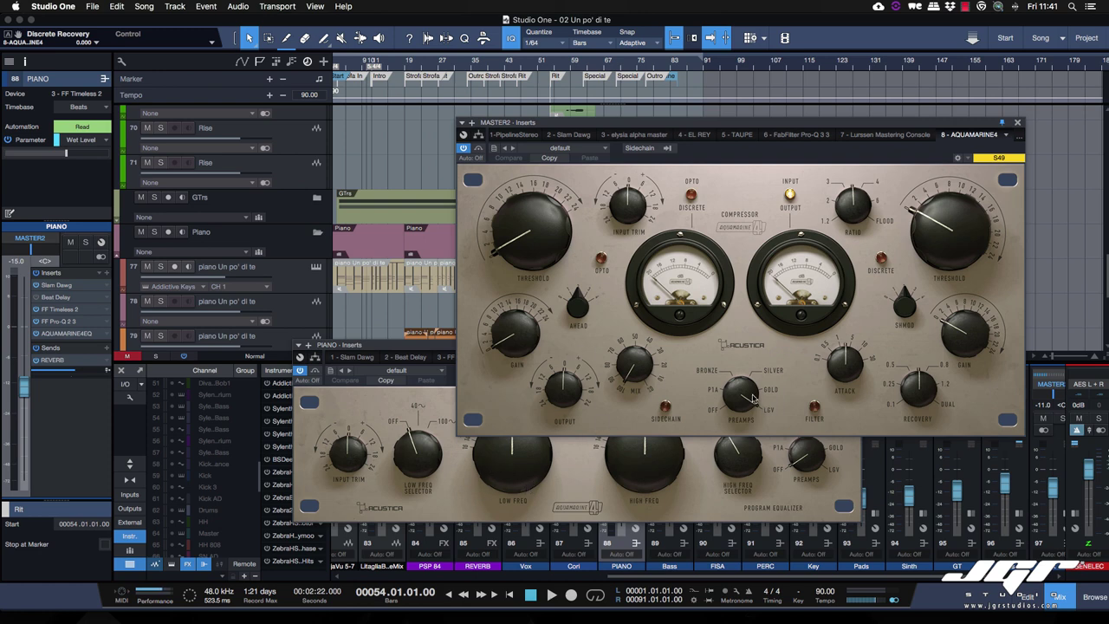
{"action": "left_click_drag", "start_coordinate": [762, 396], "coordinate": [747, 422]}
{"action": "left_click_drag", "start_coordinate": [746, 423], "coordinate": [746, 445]}
Enable the Opto and Discrete sections of the AQUAMARINE4 compressor
{"action": "left_click", "coordinate": [601, 261]}
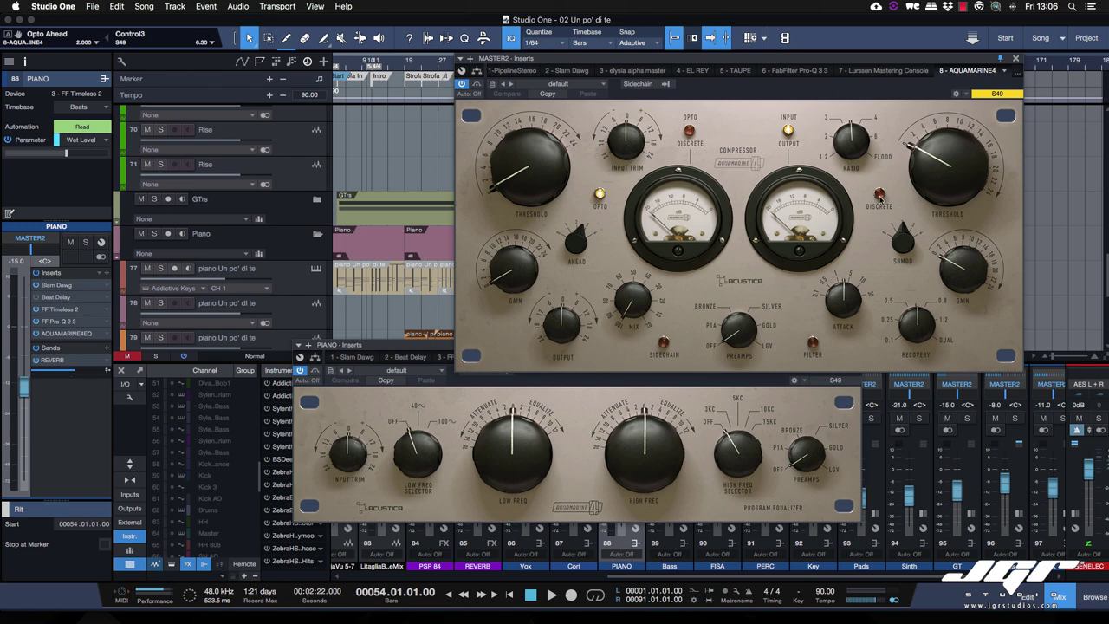
{"action": "left_click", "coordinate": [880, 194]}
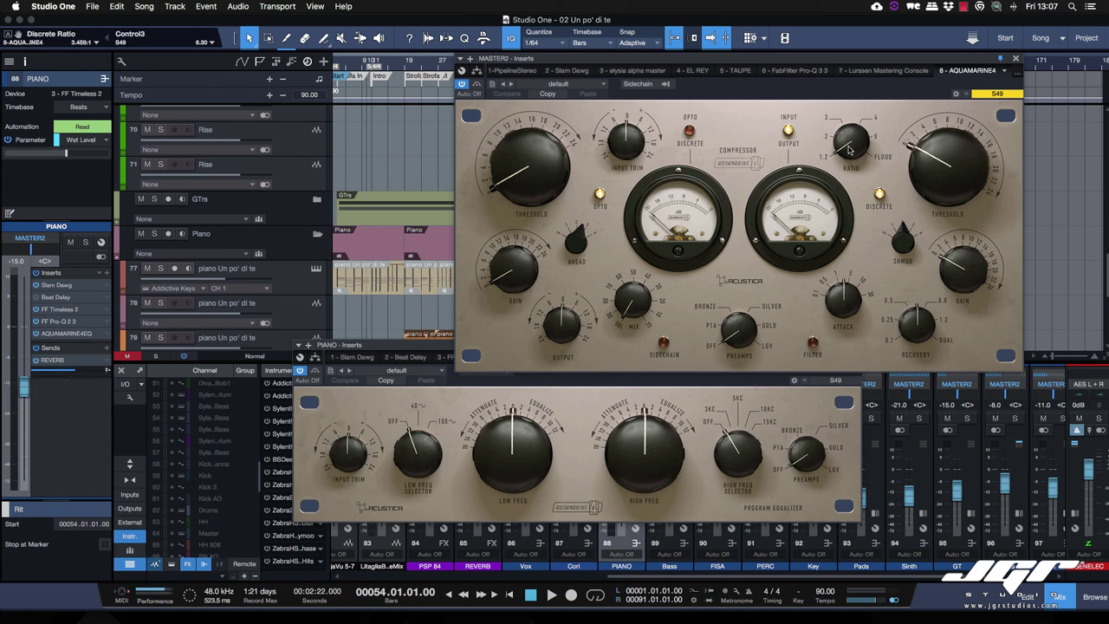
Set the discrete Ratio to Flood and Recovery to Dual, and adjust the Attack
{"action": "mouse_move", "coordinate": [849, 151]}
{"action": "left_mouse_down"}
{"action": "mouse_move", "coordinate": [854, 131]}
{"action": "mouse_move", "coordinate": [852, 145]}
{"action": "left_mouse_up"}
{"action": "mouse_move", "coordinate": [843, 300]}
{"action": "left_mouse_down"}
{"action": "mouse_move", "coordinate": [840, 310]}
{"action": "mouse_move", "coordinate": [836, 298]}
{"action": "left_mouse_up"}
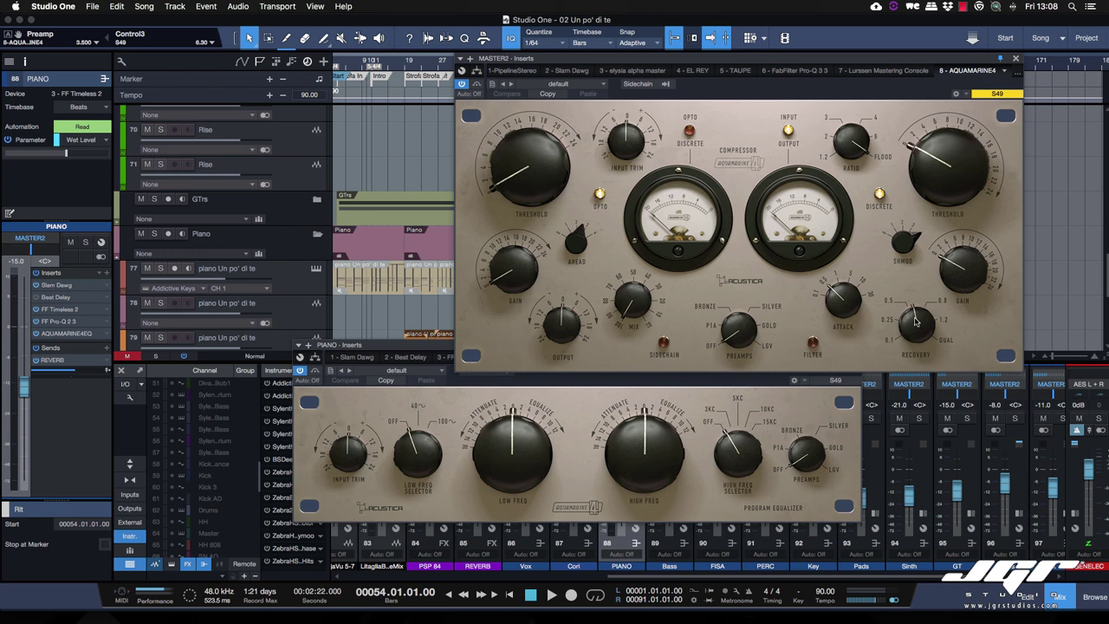
{"action": "left_click_drag", "start_coordinate": [914, 322], "coordinate": [922, 339]}
Enable the compressor's Sidechain switch and the host Sidechain input, and view the list of available sidechain sources
{"action": "left_click", "coordinate": [665, 343]}
{"action": "left_click", "coordinate": [664, 344]}
{"action": "left_click", "coordinate": [664, 344]}
{"action": "left_click", "coordinate": [639, 84]}
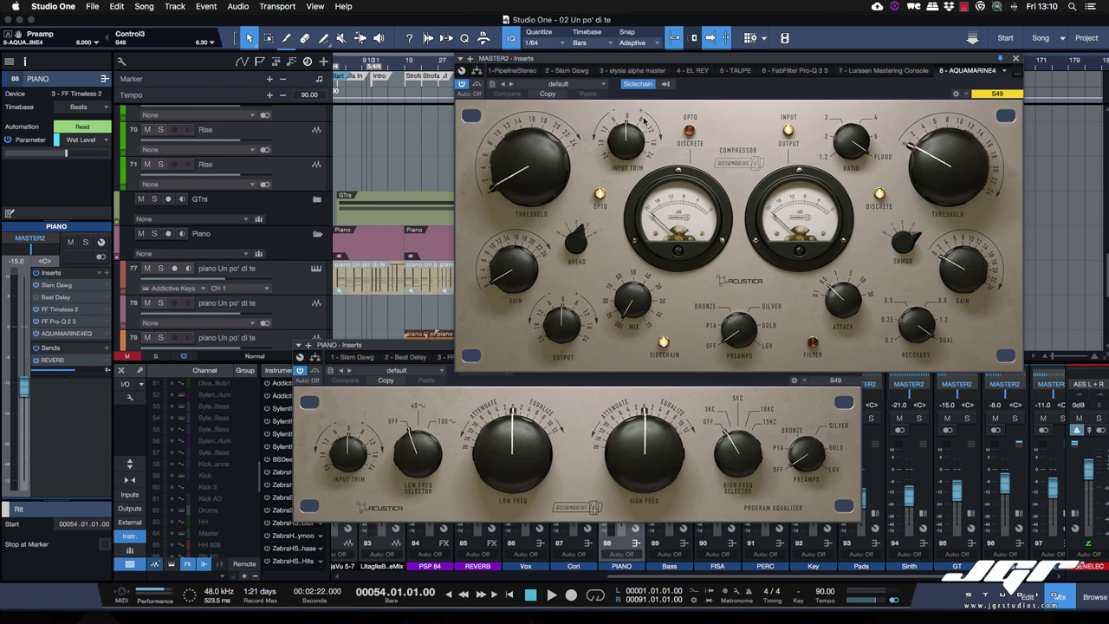
{"action": "left_click", "coordinate": [637, 84]}
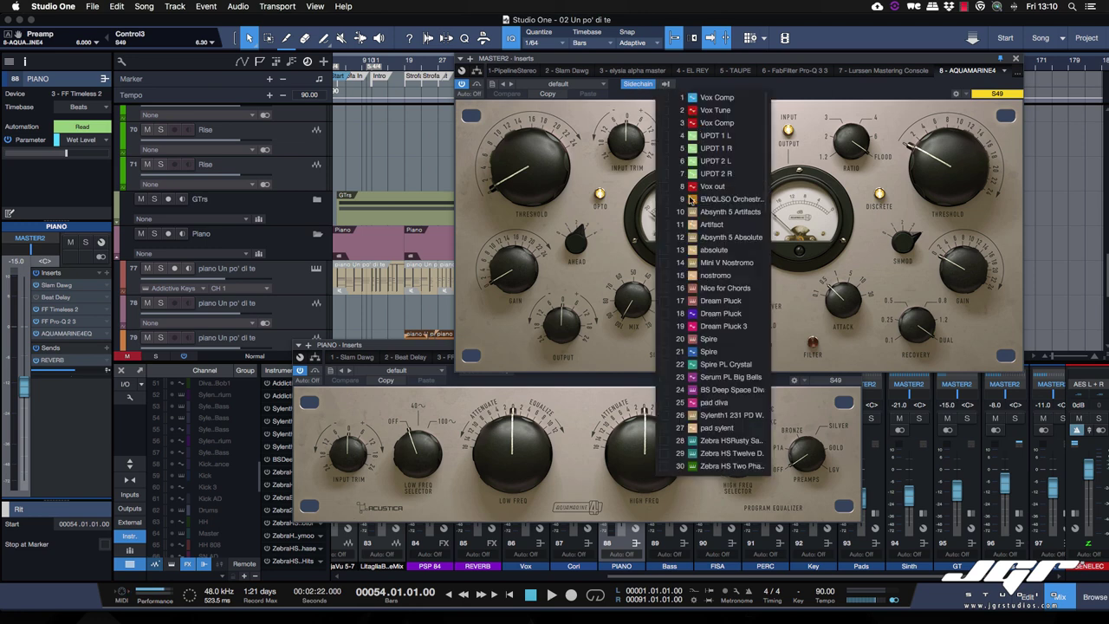
{"action": "left_click", "coordinate": [838, 96]}
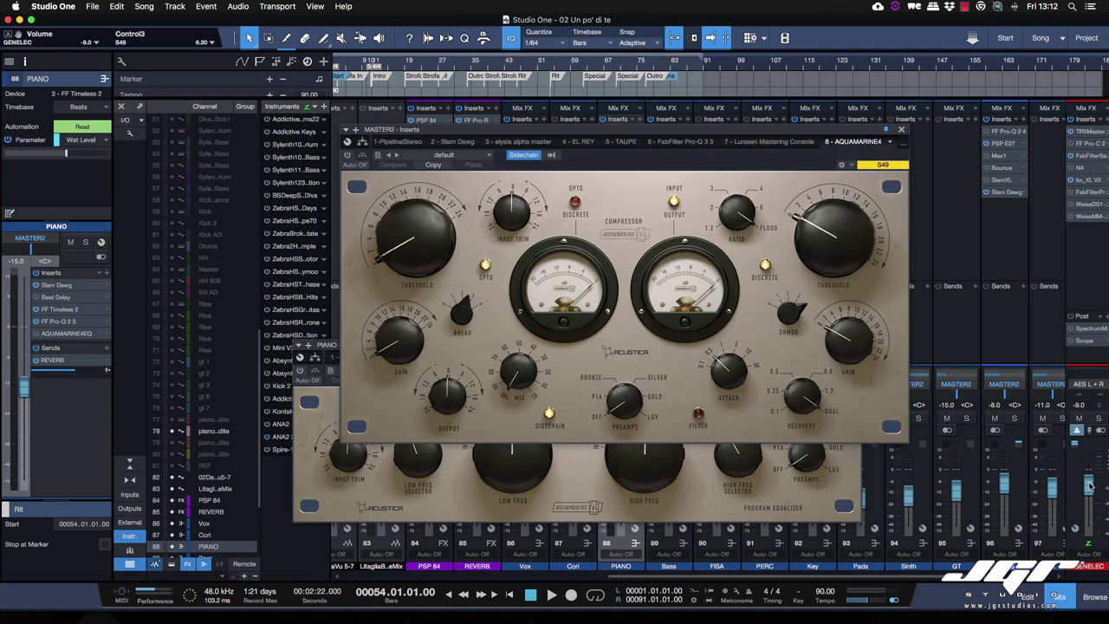
During playback, switch off the compressor's Opto, Sidechain and Discrete switches and set the meters to Opto/Discrete
{"action": "key", "text": "space"}
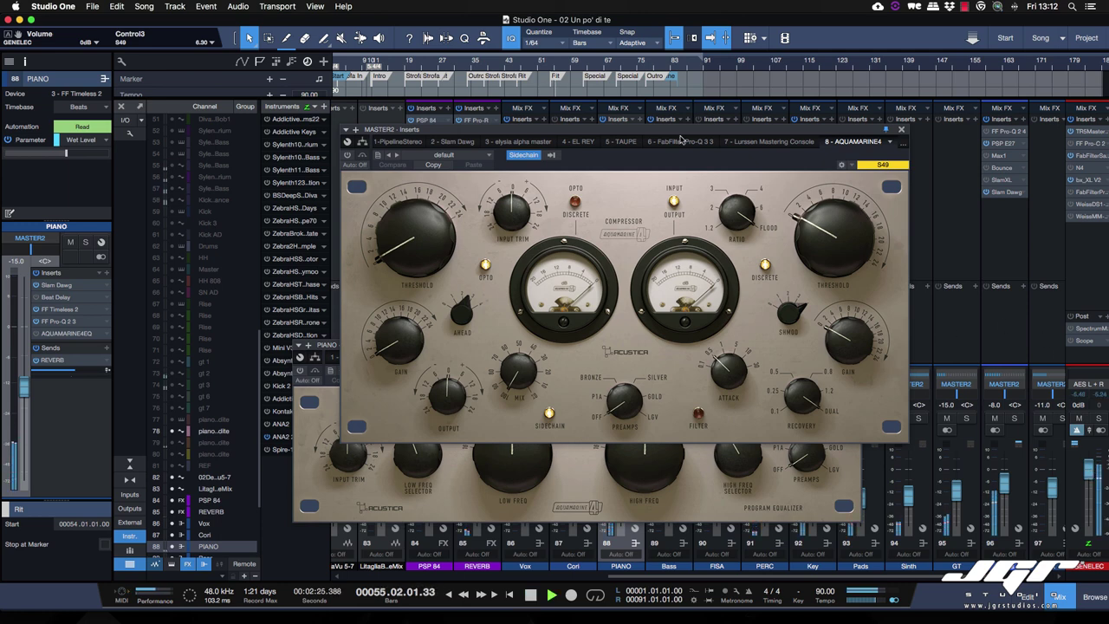
{"action": "left_click_drag", "start_coordinate": [646, 131], "coordinate": [703, 120]}
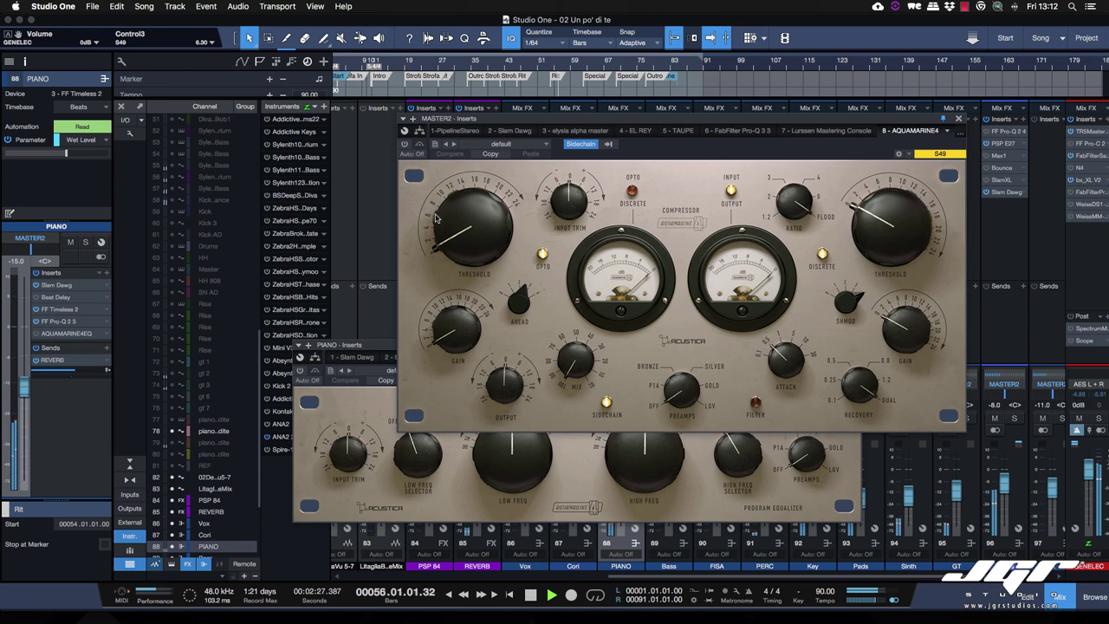
{"action": "left_click", "coordinate": [541, 255]}
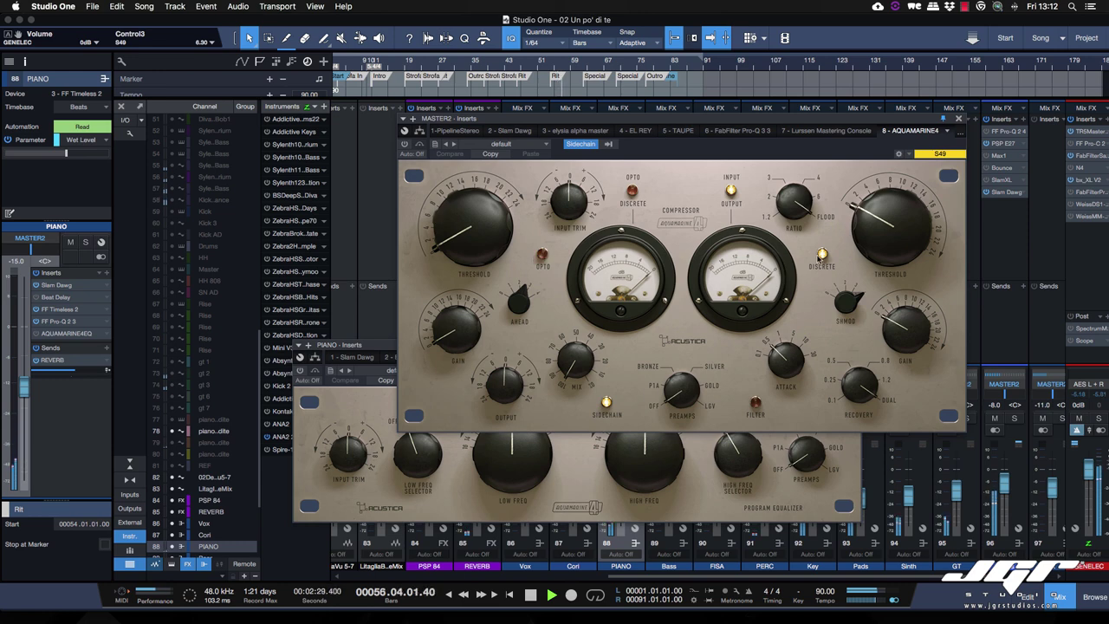
{"action": "left_click", "coordinate": [606, 402]}
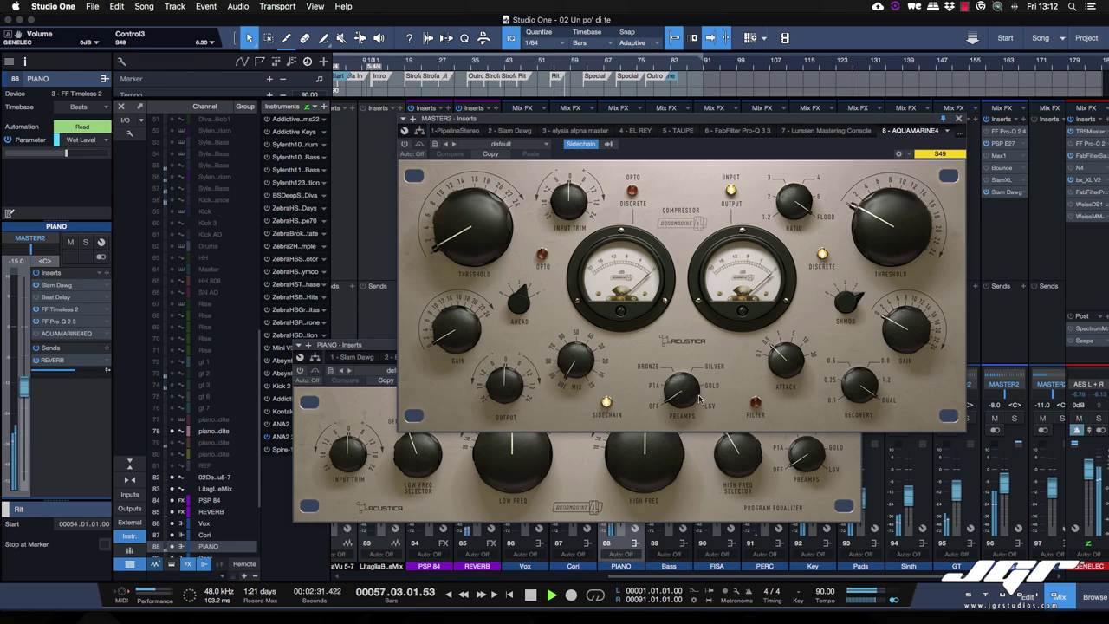
{"action": "left_click", "coordinate": [822, 255]}
{"action": "left_click", "coordinate": [632, 192]}
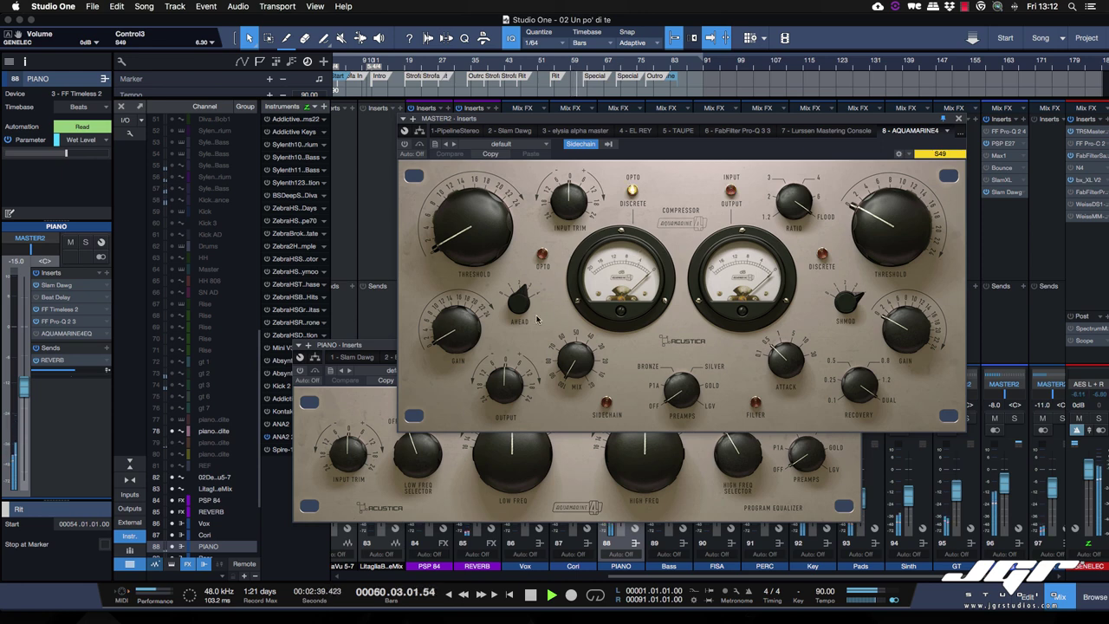
Activate the AQUAMARINE4 plug-in and adjust the opto section's Gain while the song plays
{"action": "left_click_drag", "start_coordinate": [460, 347], "coordinate": [457, 279]}
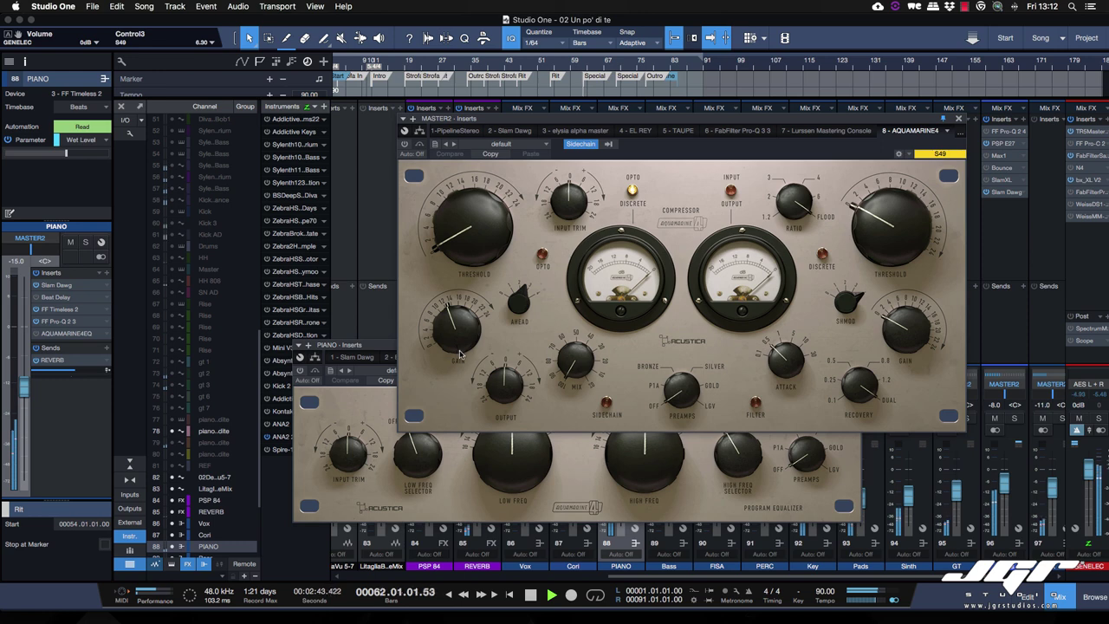
{"action": "left_click", "coordinate": [403, 145]}
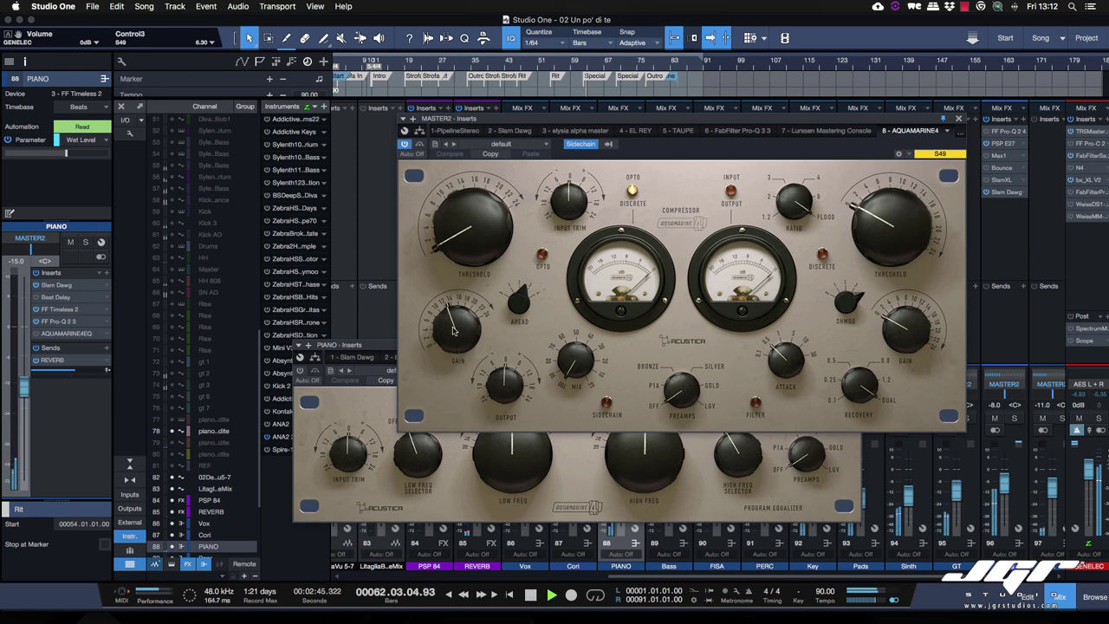
{"action": "left_click_drag", "start_coordinate": [453, 320], "coordinate": [460, 361]}
Adjust the opto section's Threshold, bring its Gain down to minimum and turn Ahead to its lowest position
{"action": "left_click_drag", "start_coordinate": [464, 249], "coordinate": [466, 219]}
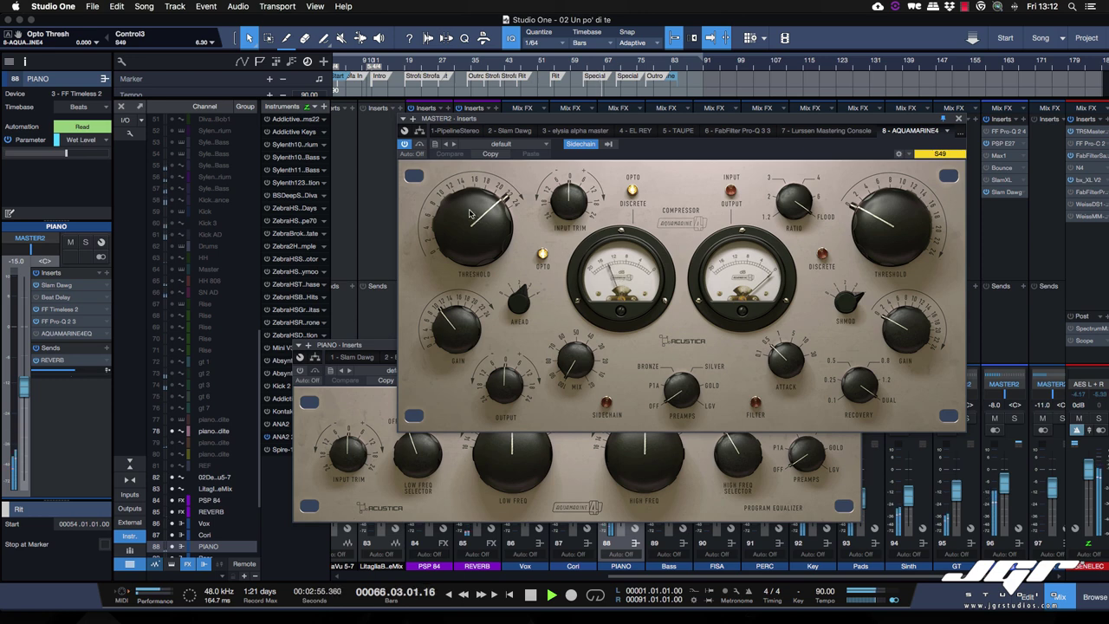
{"action": "left_click_drag", "start_coordinate": [475, 243], "coordinate": [466, 228]}
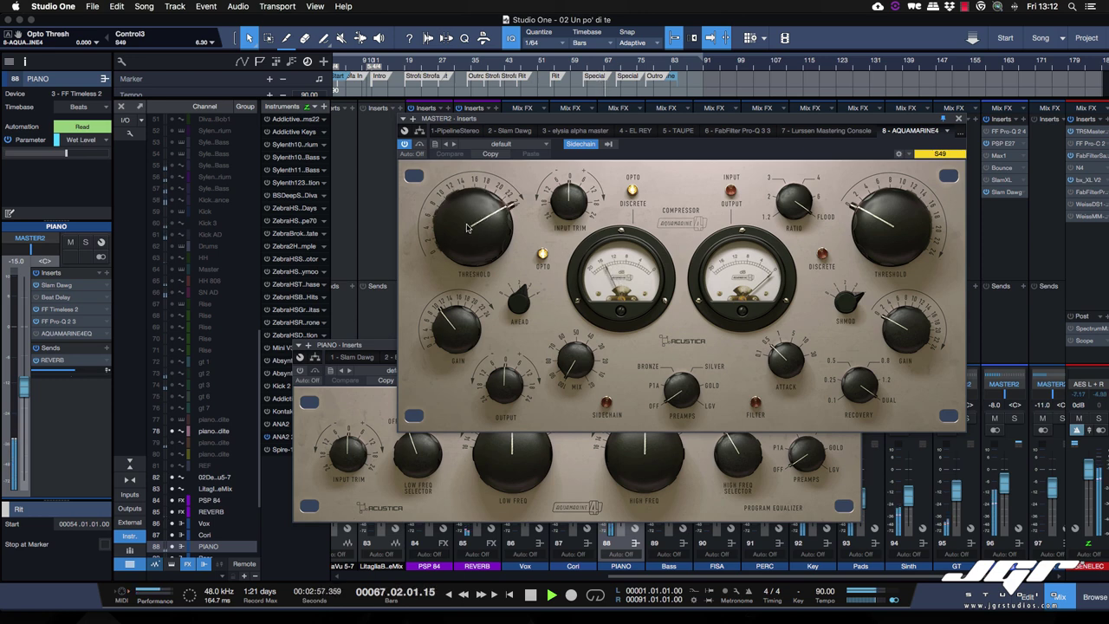
{"action": "left_click_drag", "start_coordinate": [459, 326], "coordinate": [461, 383]}
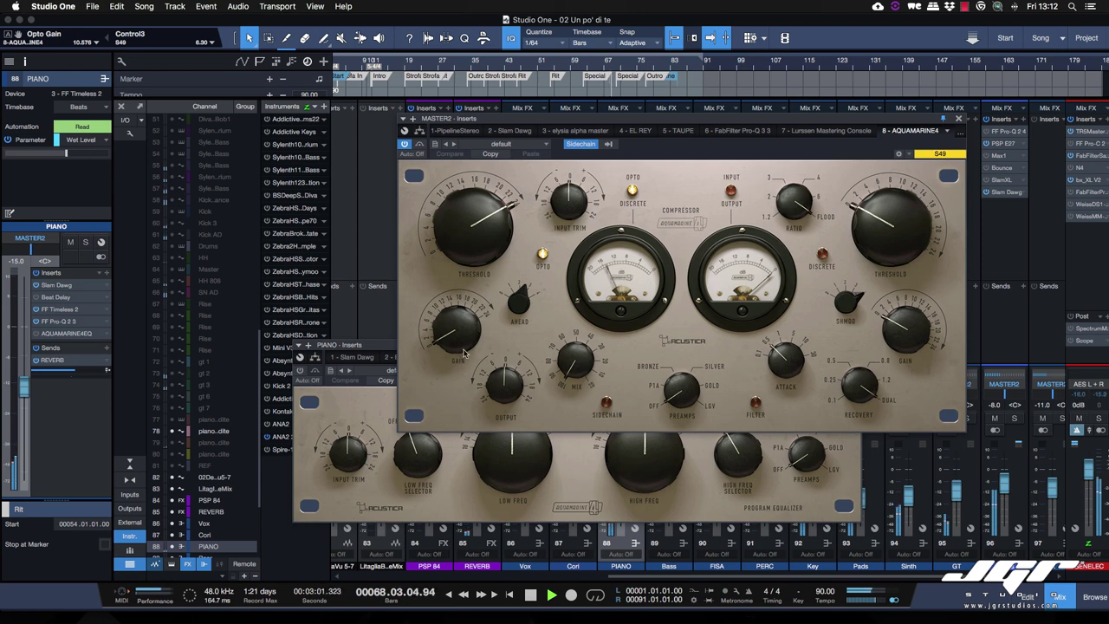
{"action": "left_click_drag", "start_coordinate": [468, 216], "coordinate": [465, 226]}
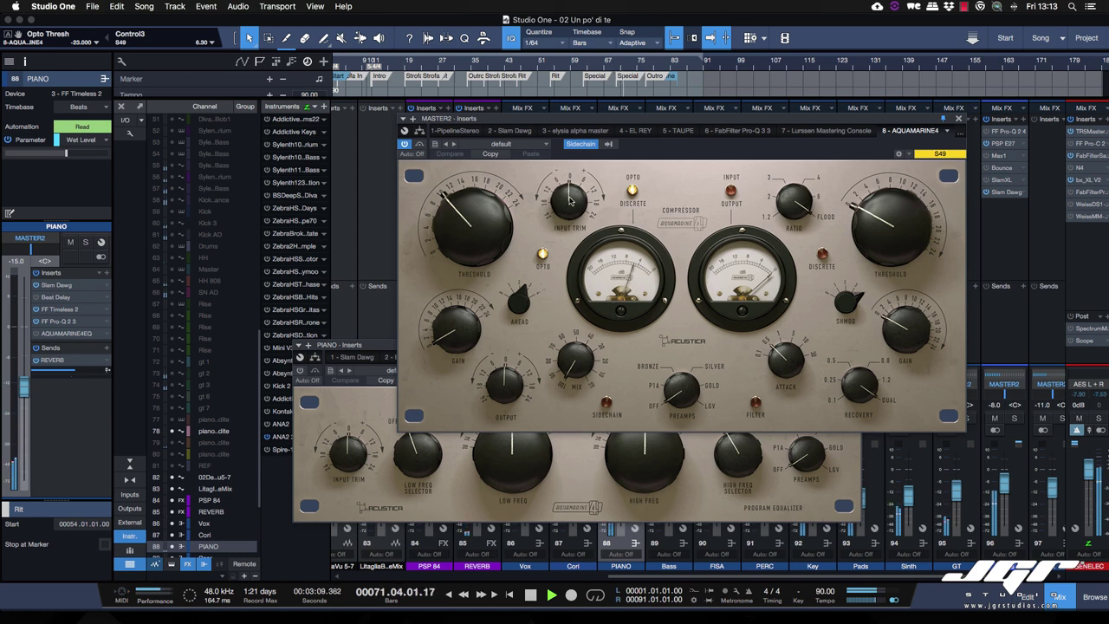
{"action": "left_click_drag", "start_coordinate": [519, 298], "coordinate": [538, 401]}
Compare the compressed and bypassed signal by toggling the plug-in's bypass, restarting playback from bar 54
{"action": "left_click", "coordinate": [419, 143]}
{"action": "left_click", "coordinate": [418, 144]}
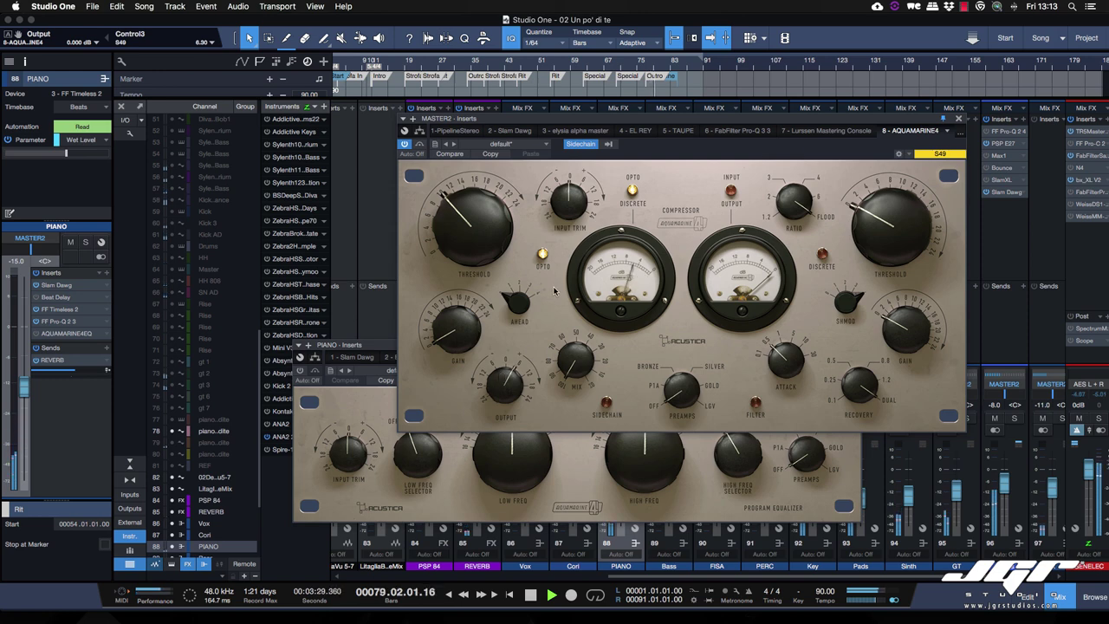
{"action": "key", "text": "space"}
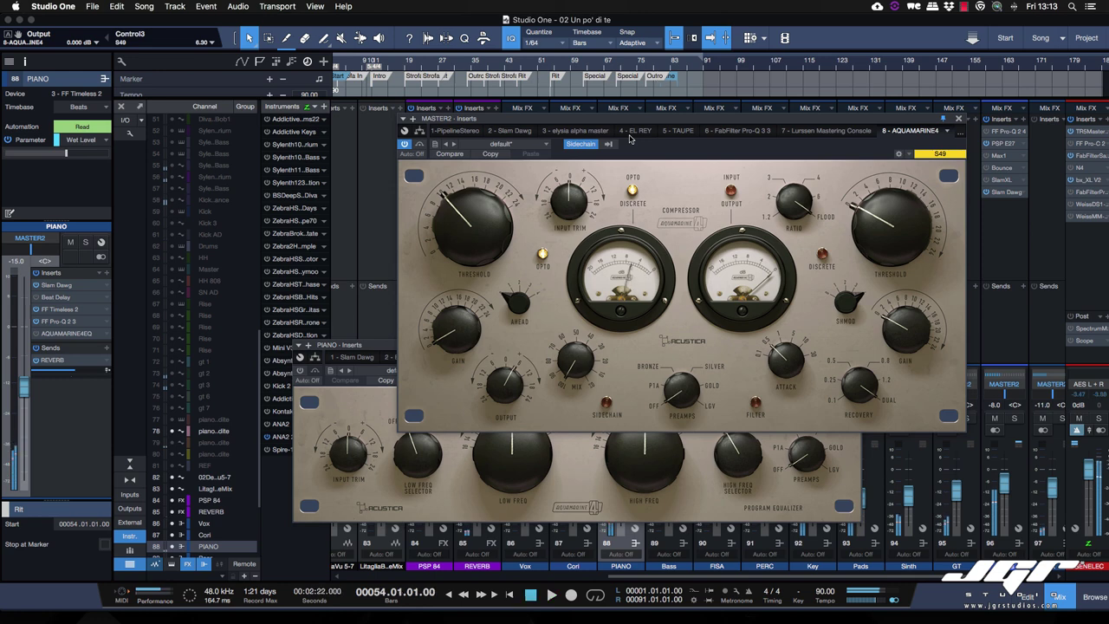
{"action": "key", "text": "space"}
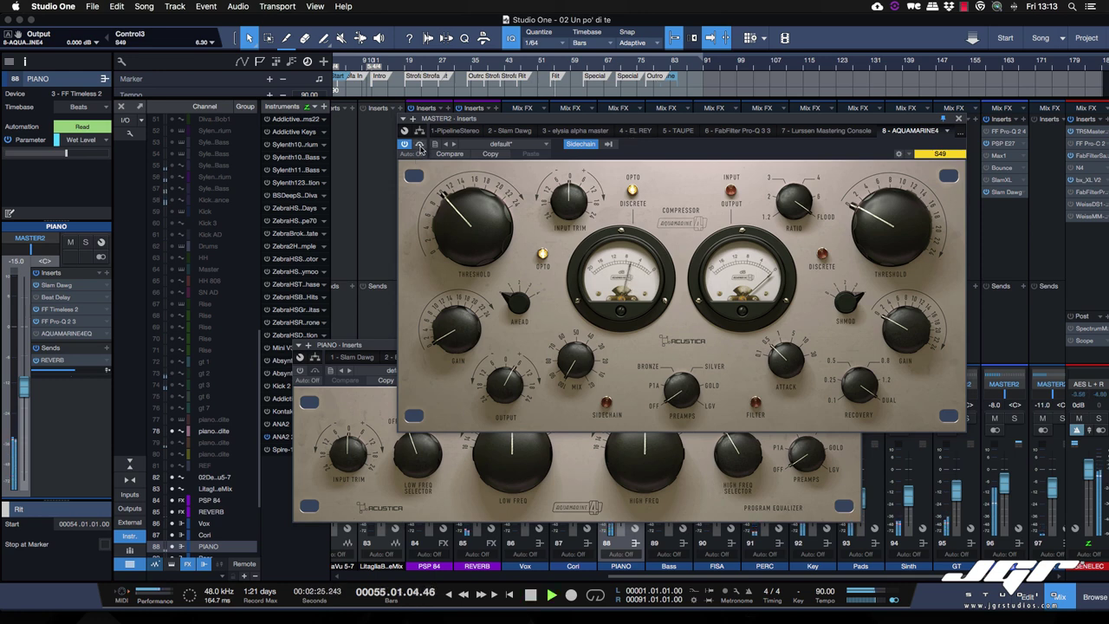
{"action": "left_click", "coordinate": [420, 144]}
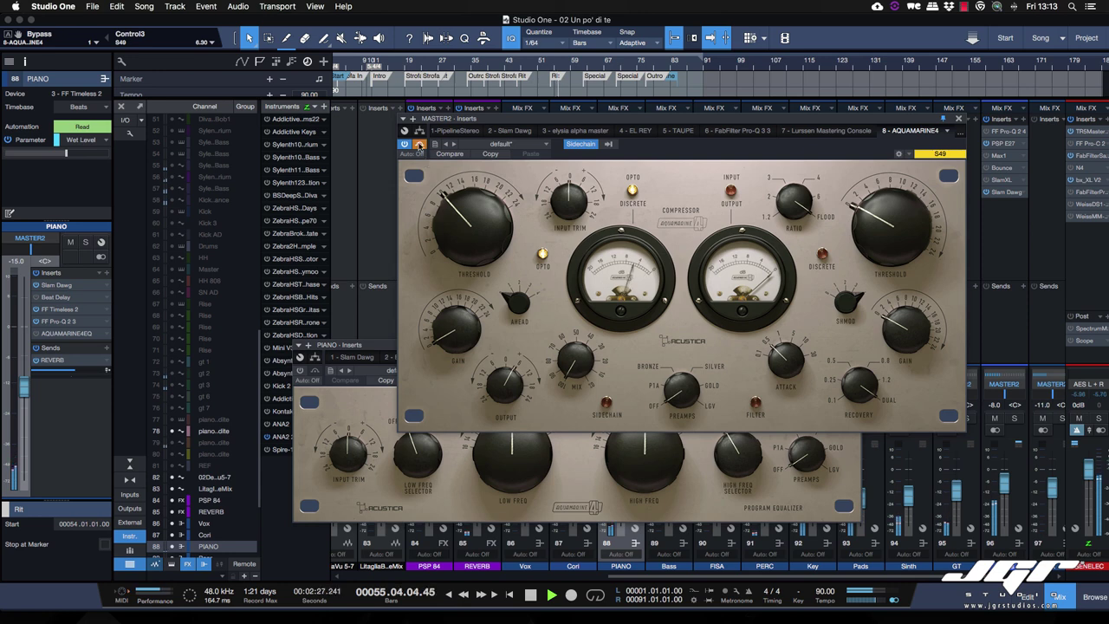
{"action": "left_click", "coordinate": [419, 144]}
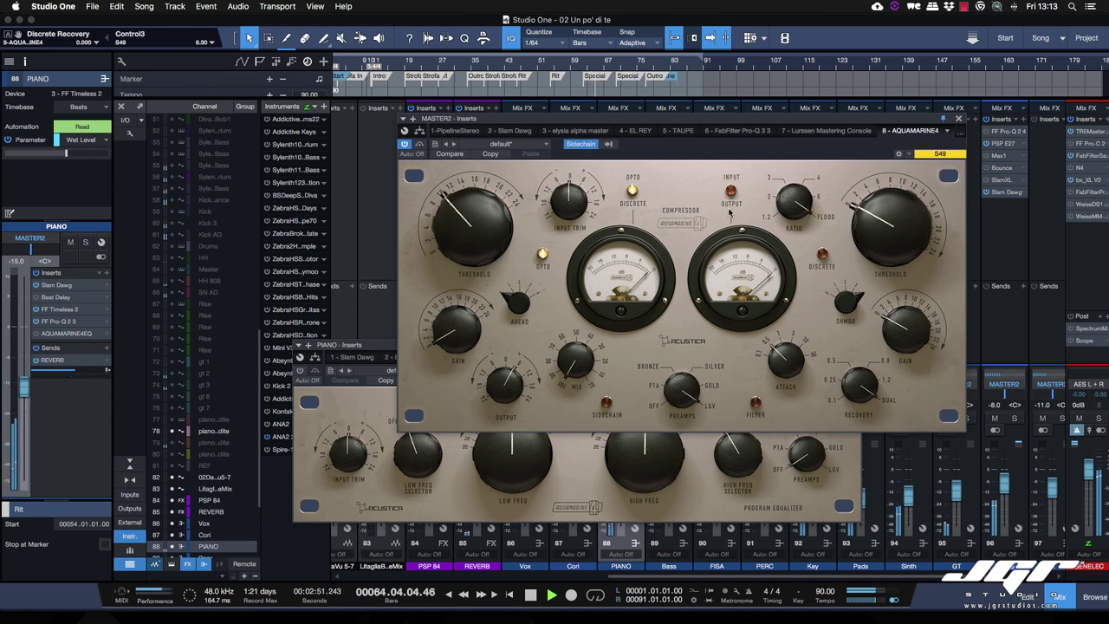
Set the discrete Ratio to 1.2, enable the Discrete section and raise its Threshold
{"action": "left_click_drag", "start_coordinate": [795, 201], "coordinate": [802, 319]}
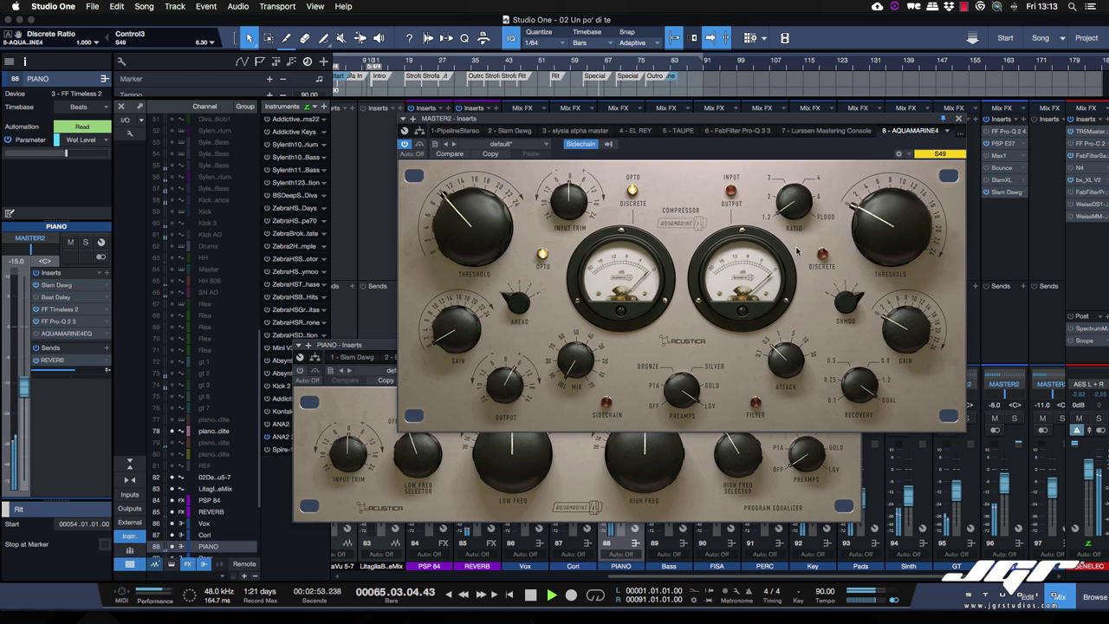
{"action": "left_click", "coordinate": [822, 255]}
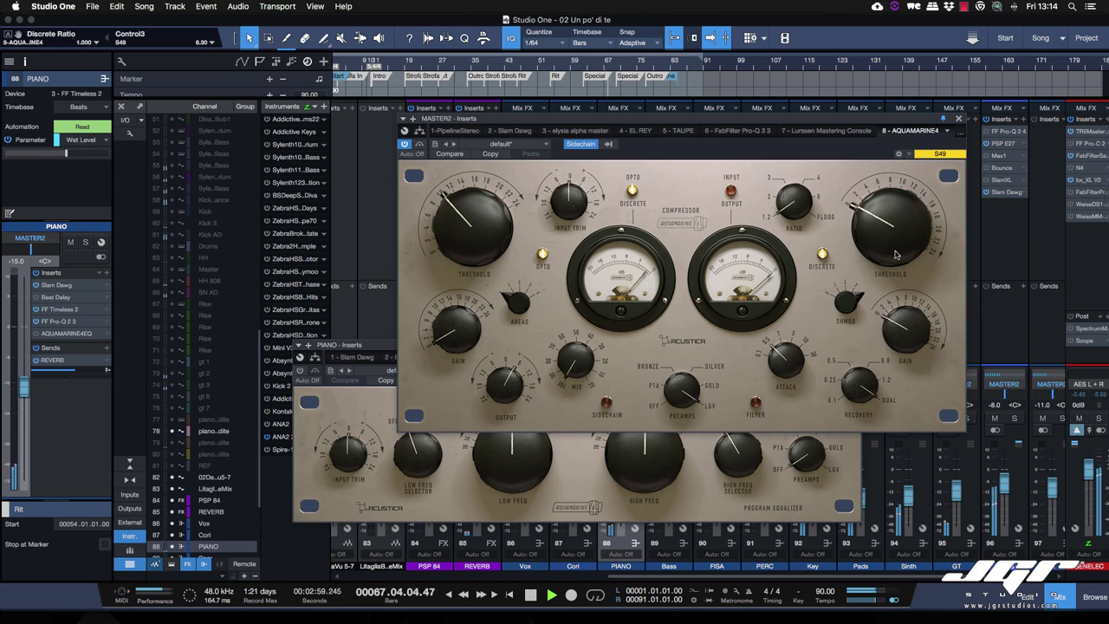
{"action": "mouse_move", "coordinate": [891, 245]}
{"action": "left_mouse_down"}
{"action": "mouse_move", "coordinate": [893, 232]}
{"action": "mouse_move", "coordinate": [894, 246]}
{"action": "left_mouse_up"}
{"action": "scroll", "coordinate": [894, 239], "scroll_direction": "up", "scroll_amount": 5}
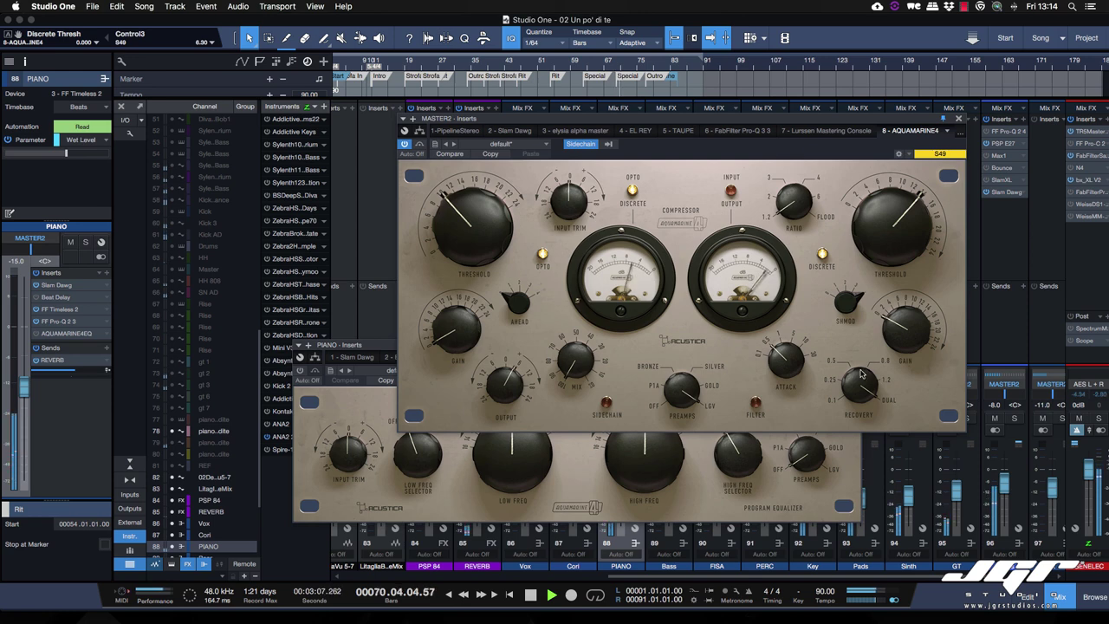
Adjust the discrete Recovery, set the Attack to about 2.04 and stop playback
{"action": "left_click_drag", "start_coordinate": [861, 374], "coordinate": [865, 416]}
{"action": "left_click_drag", "start_coordinate": [865, 374], "coordinate": [863, 399]}
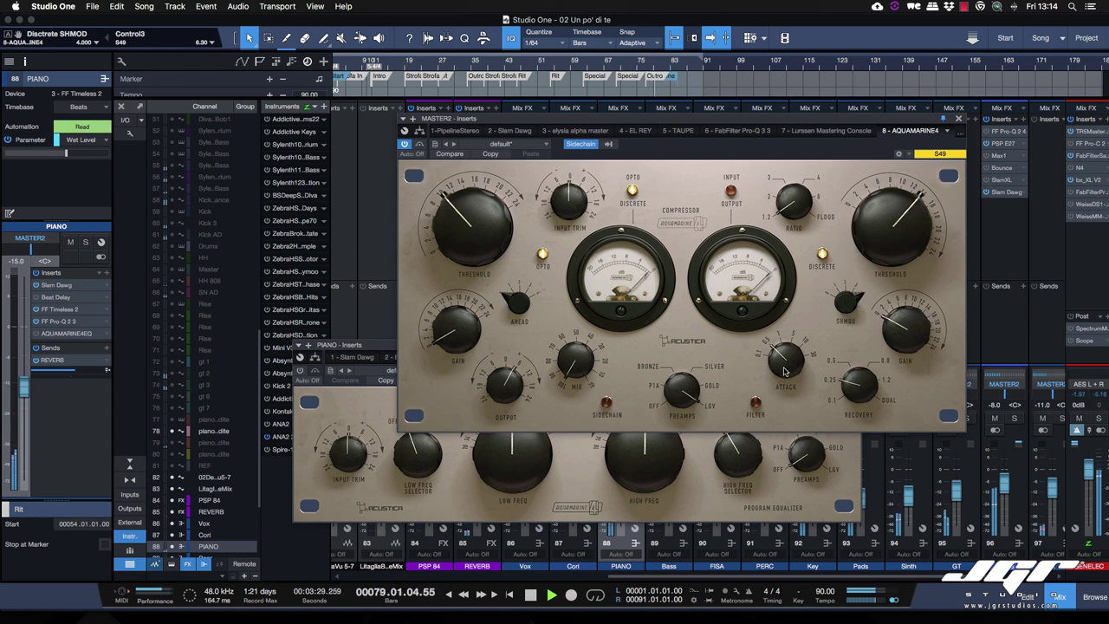
{"action": "left_click_drag", "start_coordinate": [785, 371], "coordinate": [785, 357]}
{"action": "key", "text": "space"}
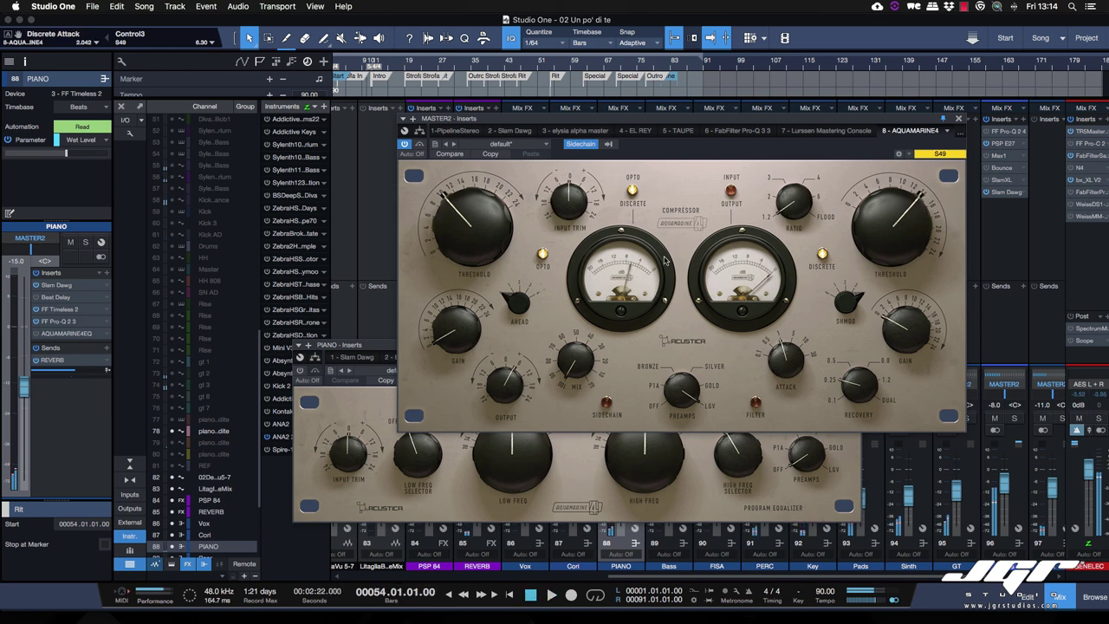
Play from bar 54 and compare the combined opto and discrete compression with the bypassed signal
{"action": "key", "text": "space"}
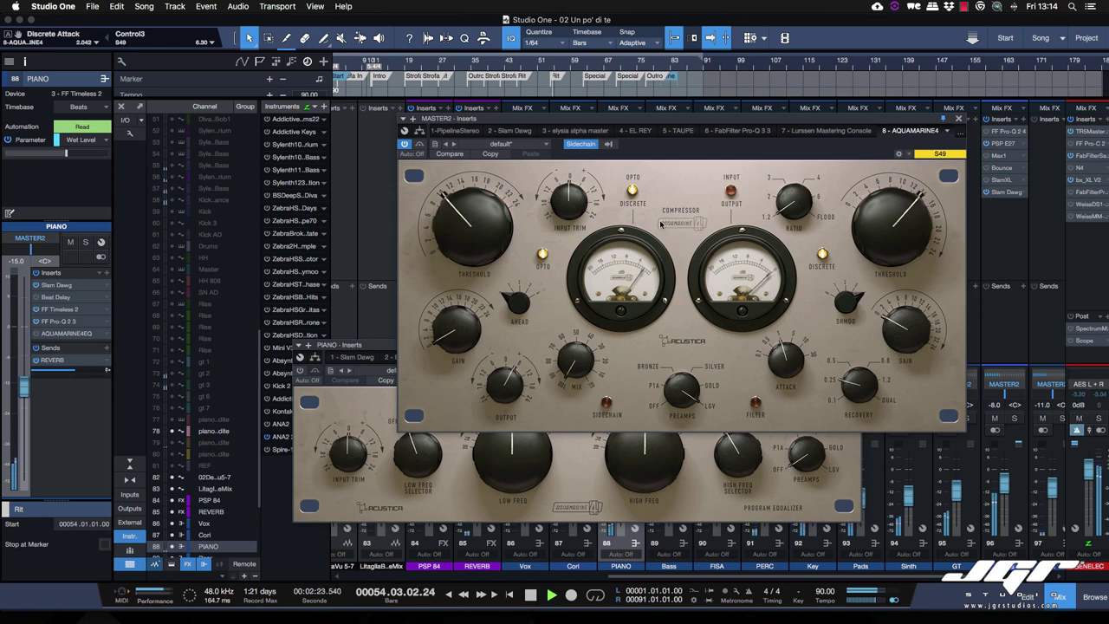
{"action": "left_click", "coordinate": [420, 145]}
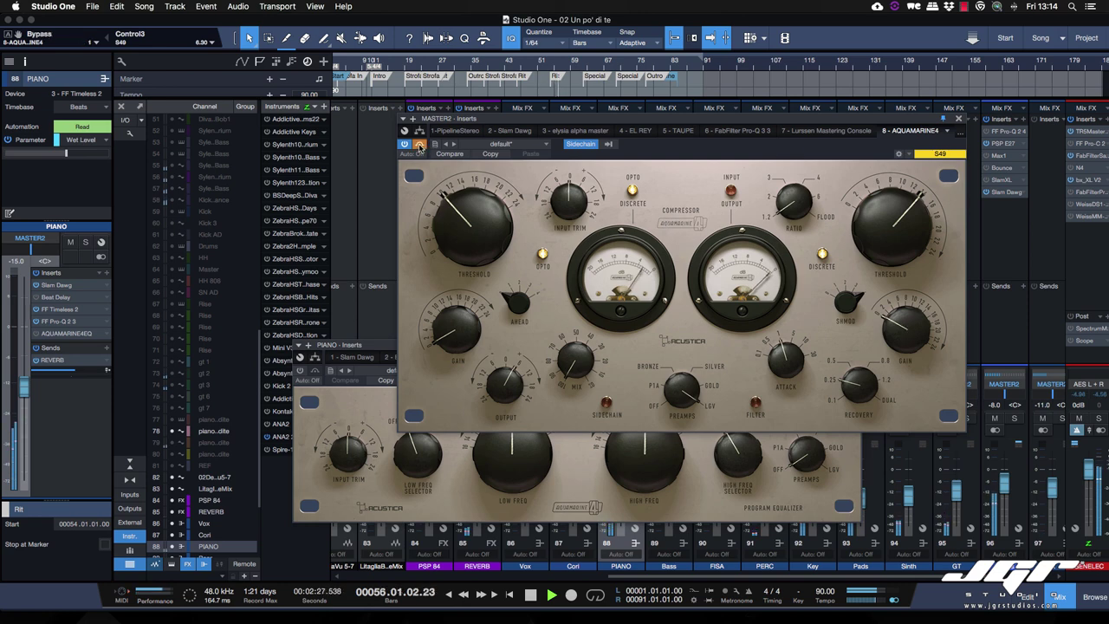
{"action": "left_click", "coordinate": [419, 145]}
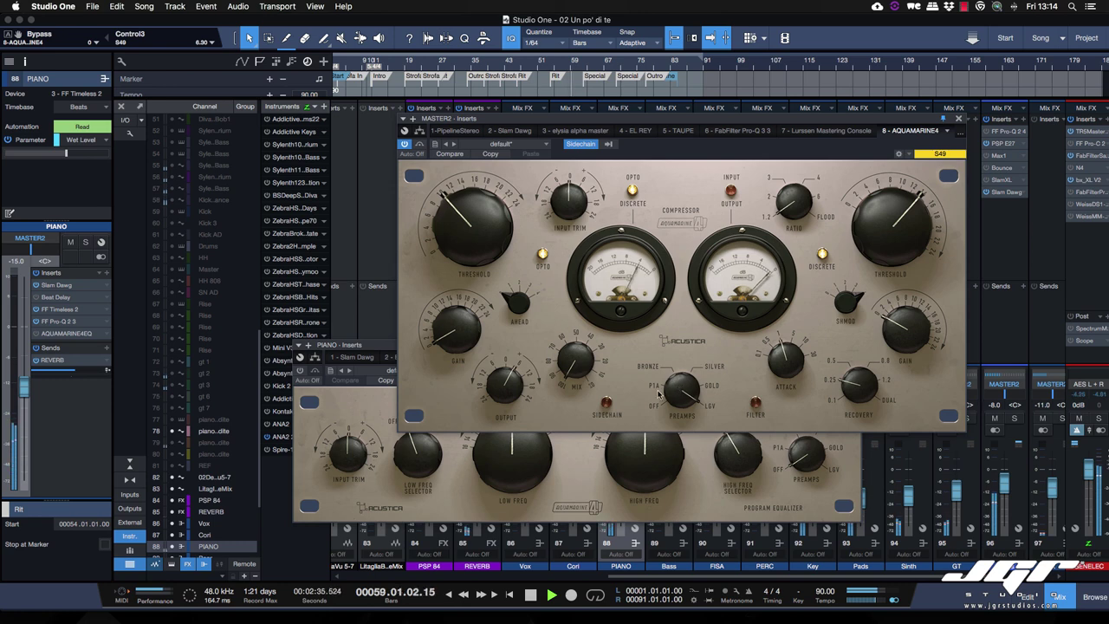
Audition the compressor's Sidechain and Filter switches one at a time, including with the host sidechain disabled, and switch each back off
{"action": "left_click", "coordinate": [611, 408]}
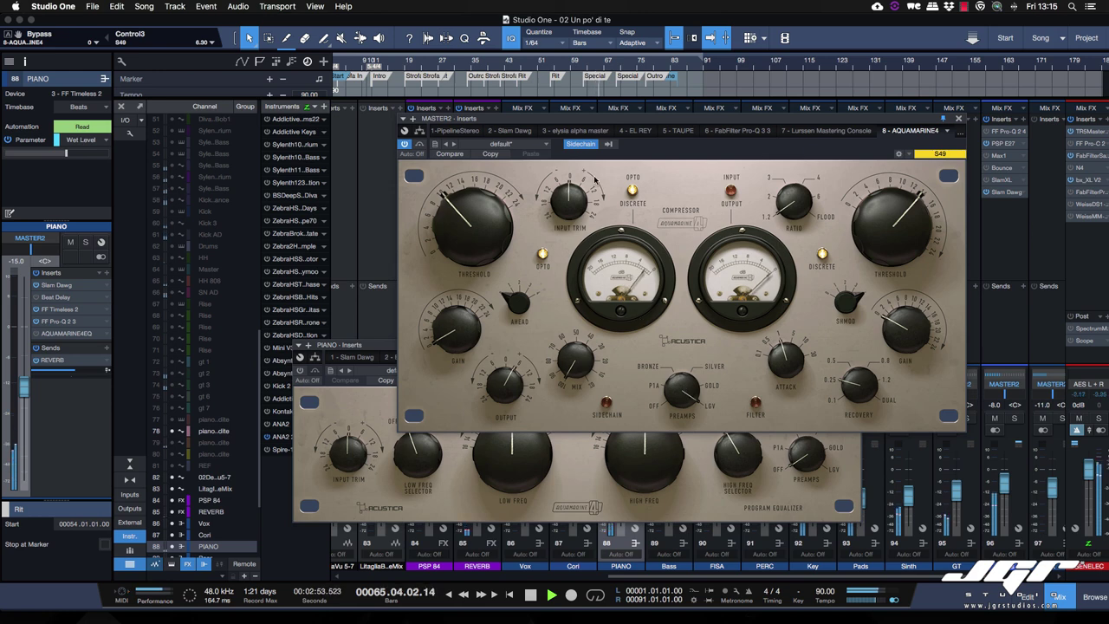
{"action": "left_click", "coordinate": [579, 145]}
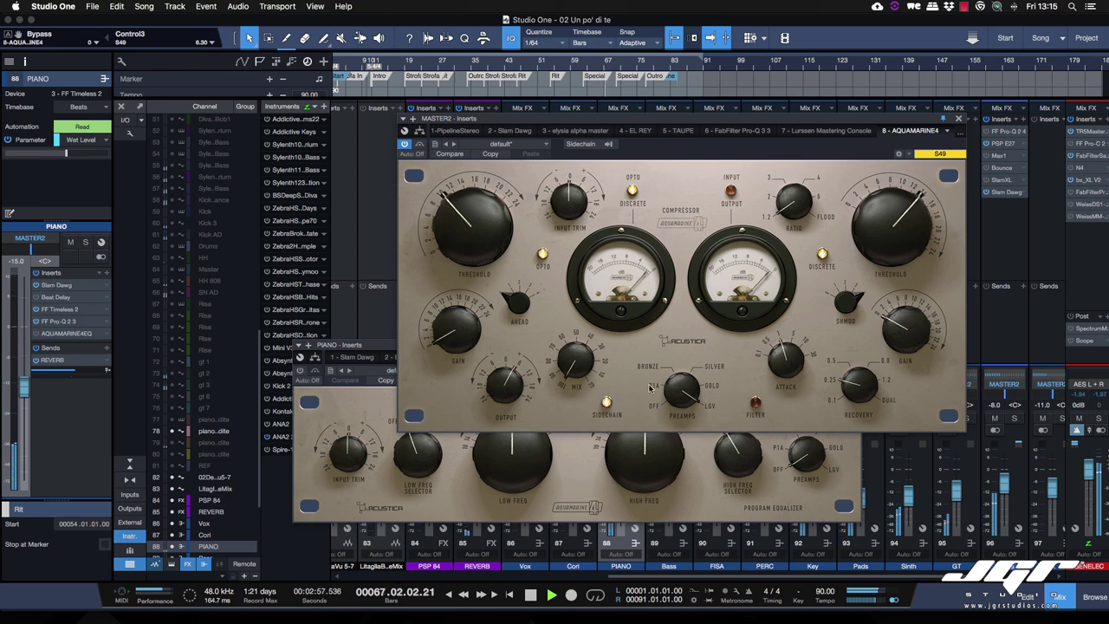
{"action": "left_click", "coordinate": [606, 403]}
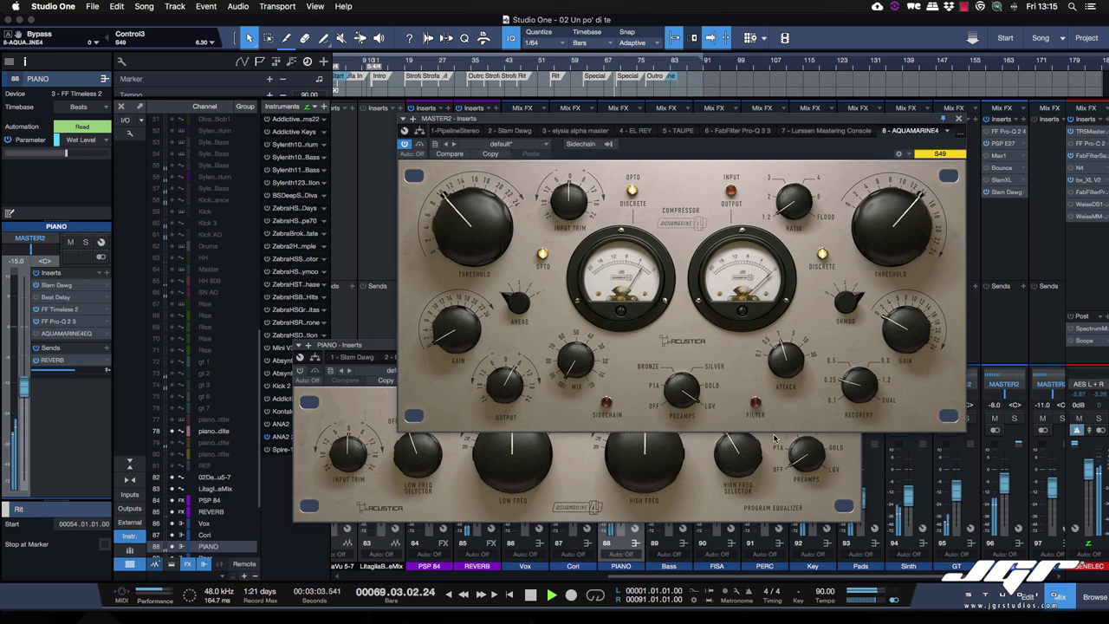
{"action": "left_click", "coordinate": [756, 404]}
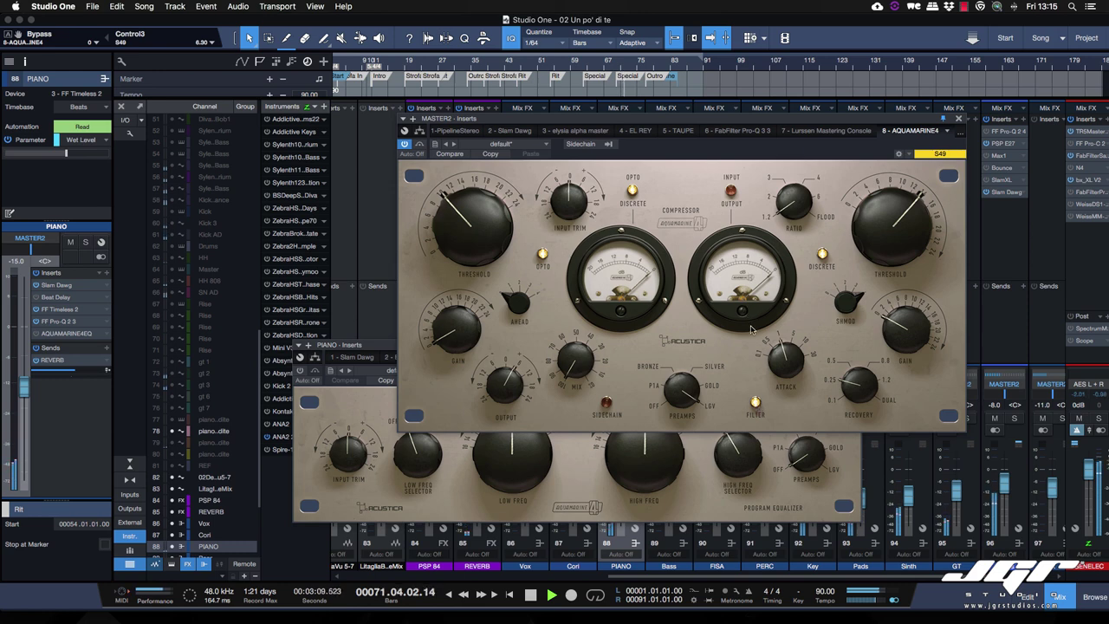
{"action": "left_click", "coordinate": [752, 413]}
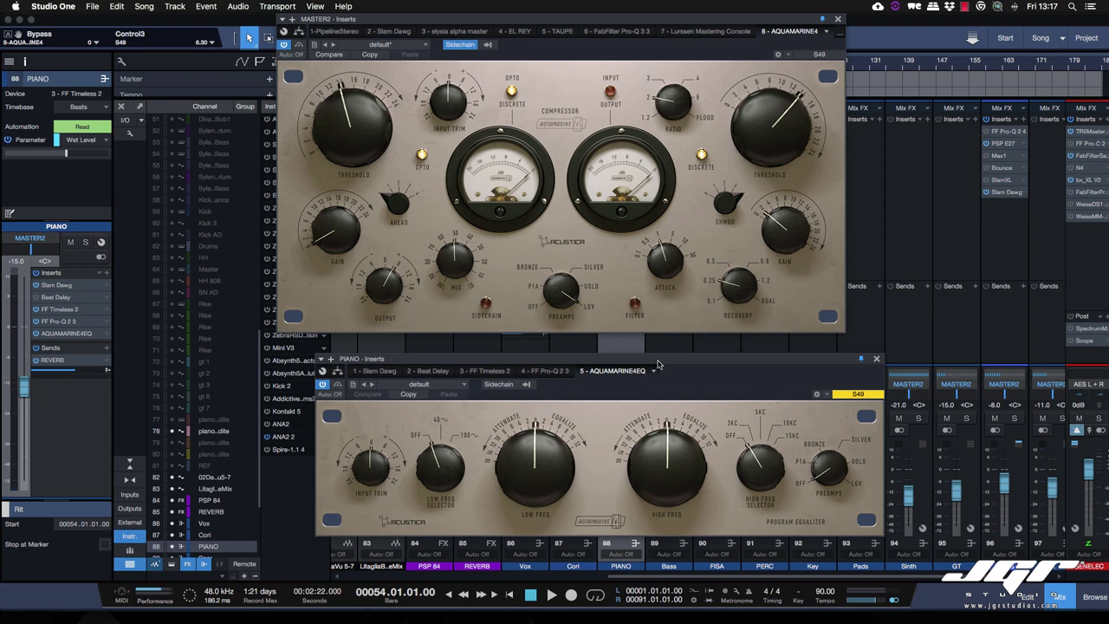
Play from bar 54, boost the piano EQ's High Freq strongly and leave Low Freq slightly below zero
{"action": "key", "text": "space"}
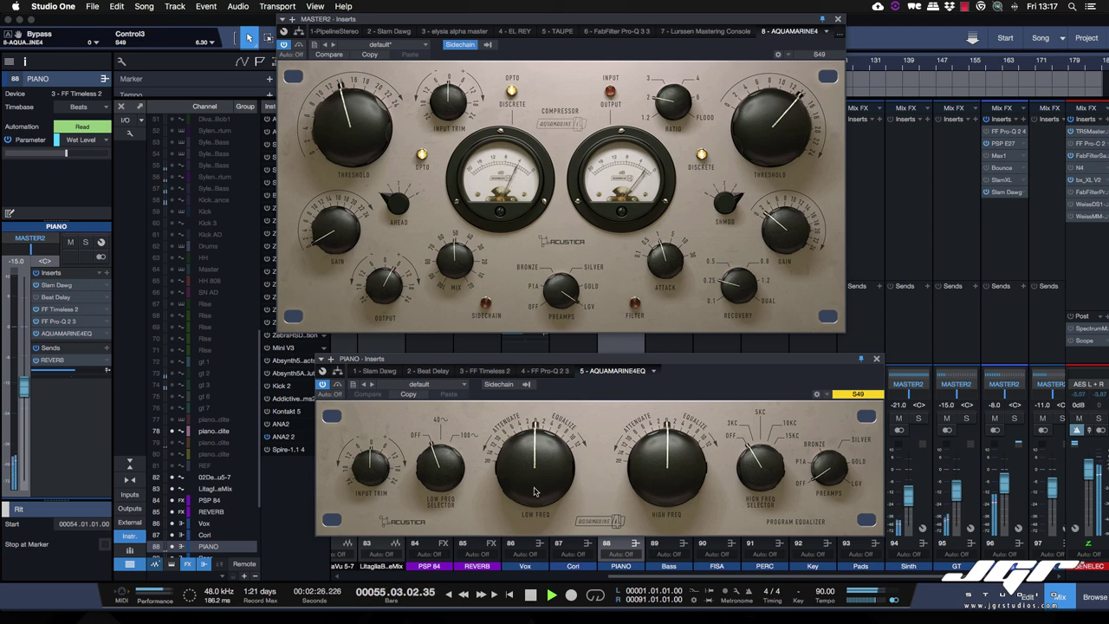
{"action": "left_click_drag", "start_coordinate": [533, 492], "coordinate": [525, 470]}
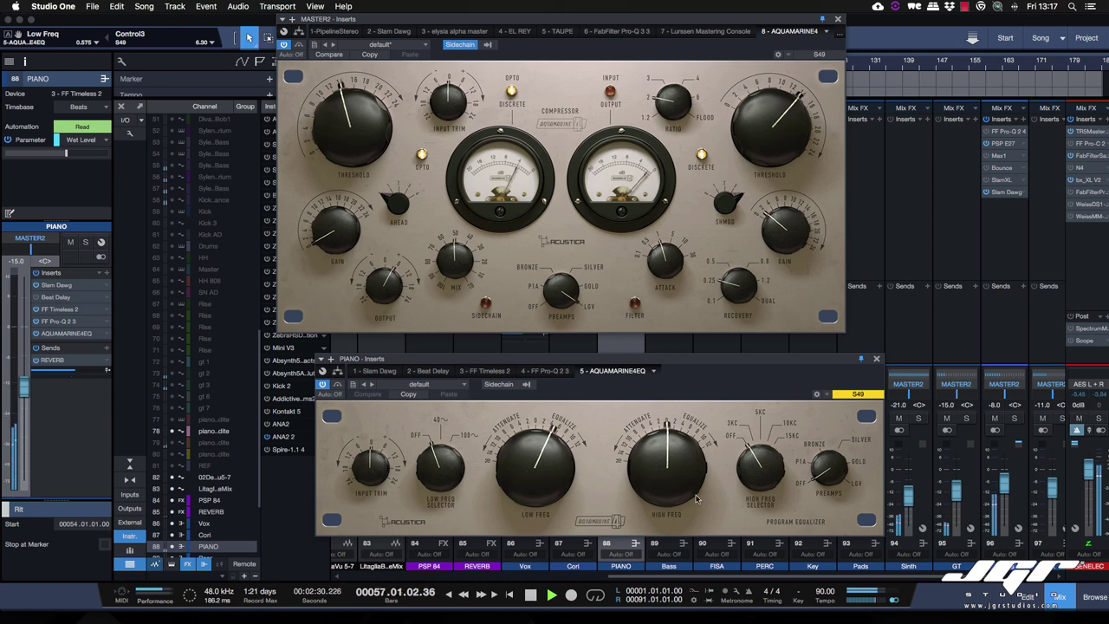
{"action": "left_click", "coordinate": [676, 492]}
{"action": "left_click_drag", "start_coordinate": [676, 492], "coordinate": [537, 459]}
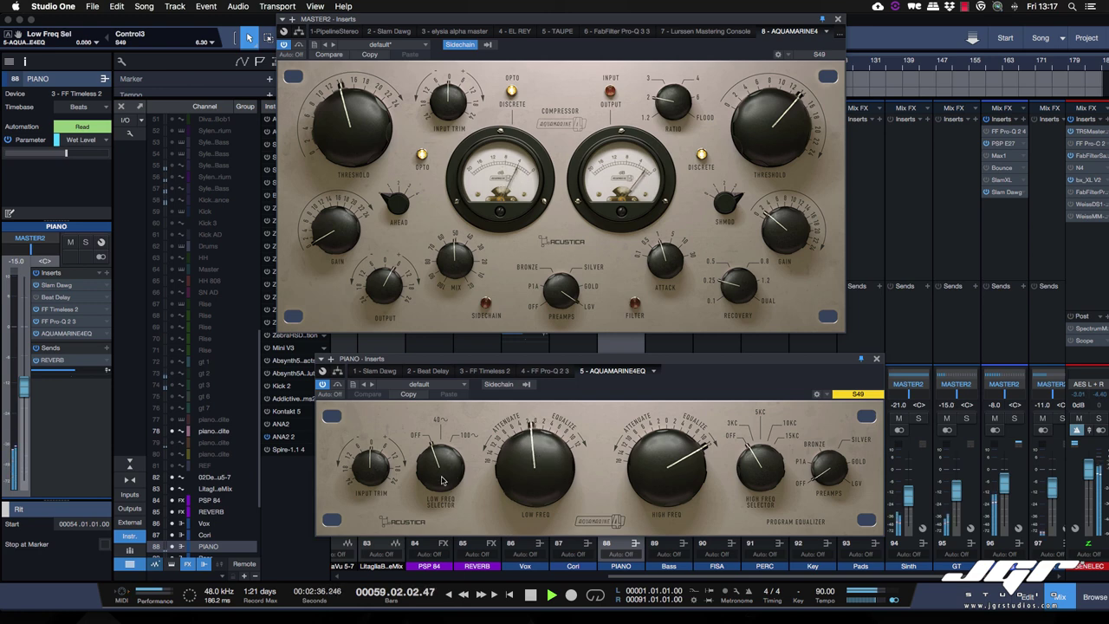
Set the piano EQ's low selector to 40 Hz and high selector to 15KC, with a raised Input Trim and the P1A preamp
{"action": "left_click_drag", "start_coordinate": [442, 477], "coordinate": [446, 437]}
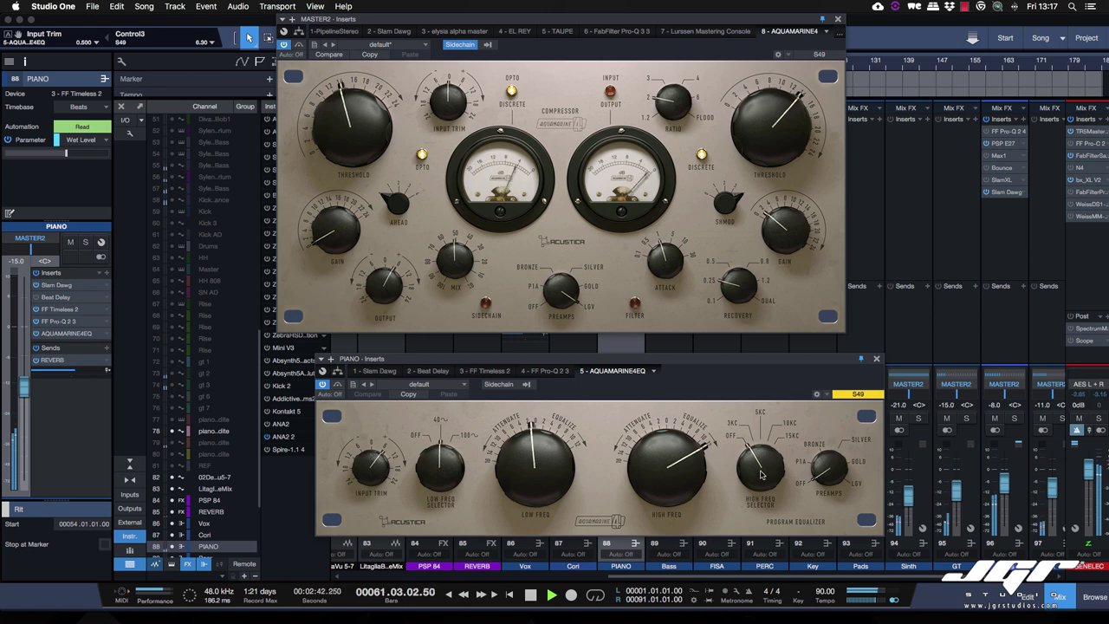
{"action": "left_click_drag", "start_coordinate": [761, 473], "coordinate": [764, 414]}
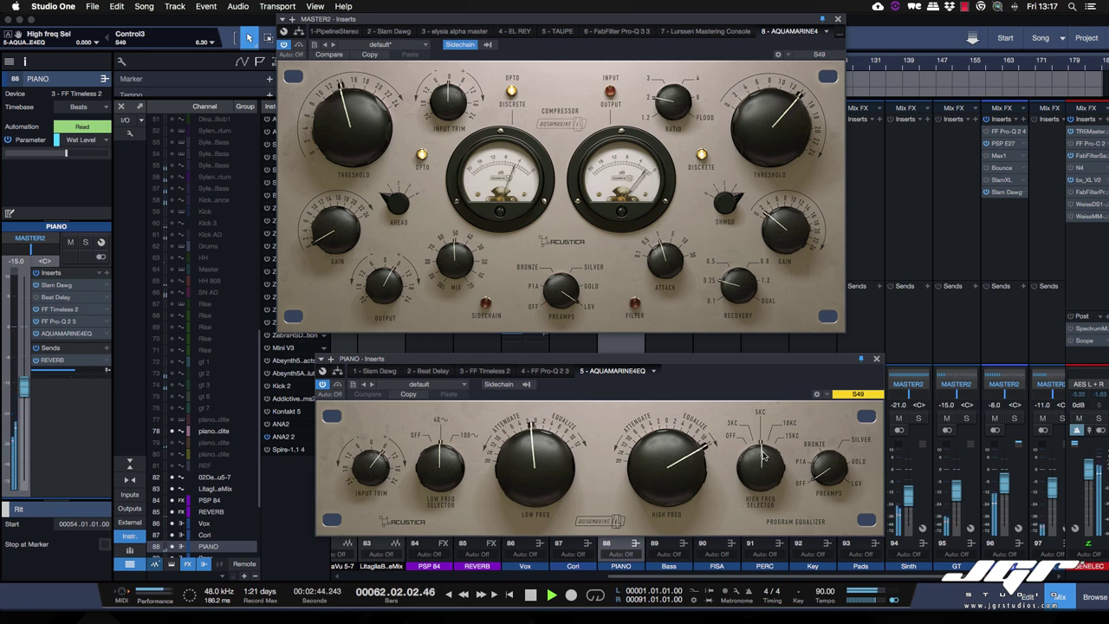
{"action": "left_click_drag", "start_coordinate": [763, 468], "coordinate": [762, 394]}
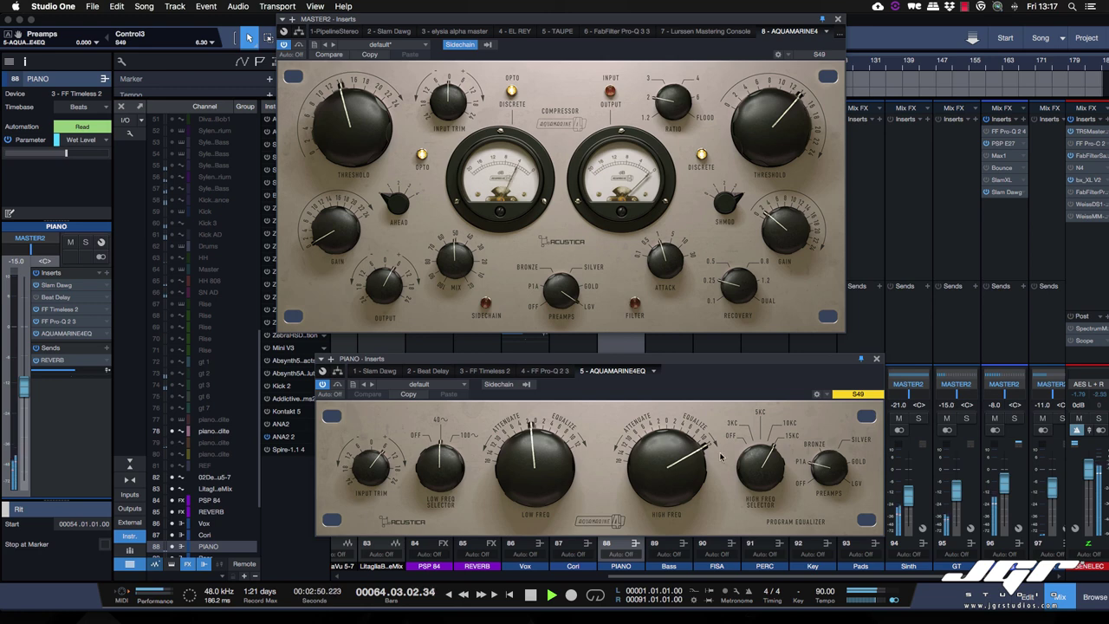
Compare the equalized piano with its bypassed signal during playback
{"action": "left_click", "coordinate": [337, 384]}
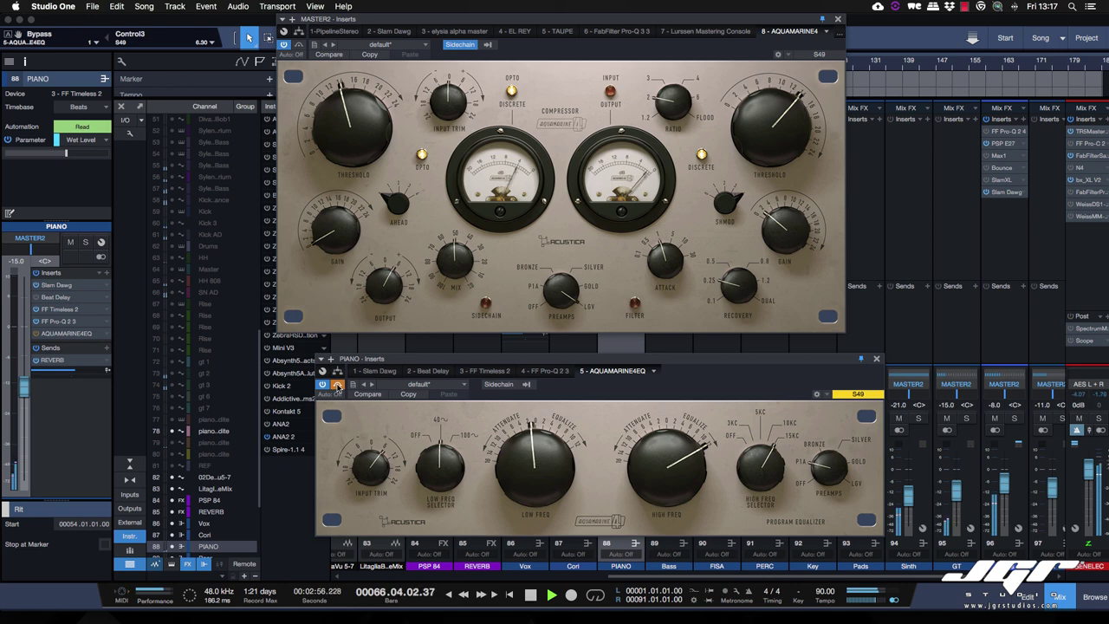
{"action": "left_click", "coordinate": [337, 385]}
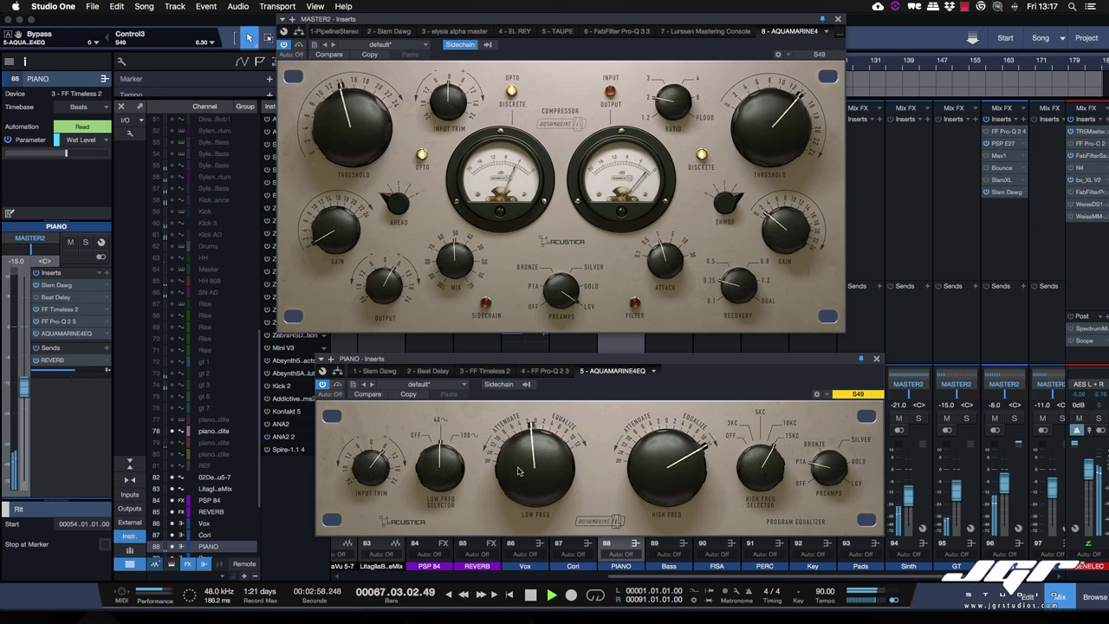
Reduce the piano EQ's High Freq boost to about 89.2 and set its high frequency selector to 10KC
{"action": "left_click_drag", "start_coordinate": [652, 468], "coordinate": [653, 470]}
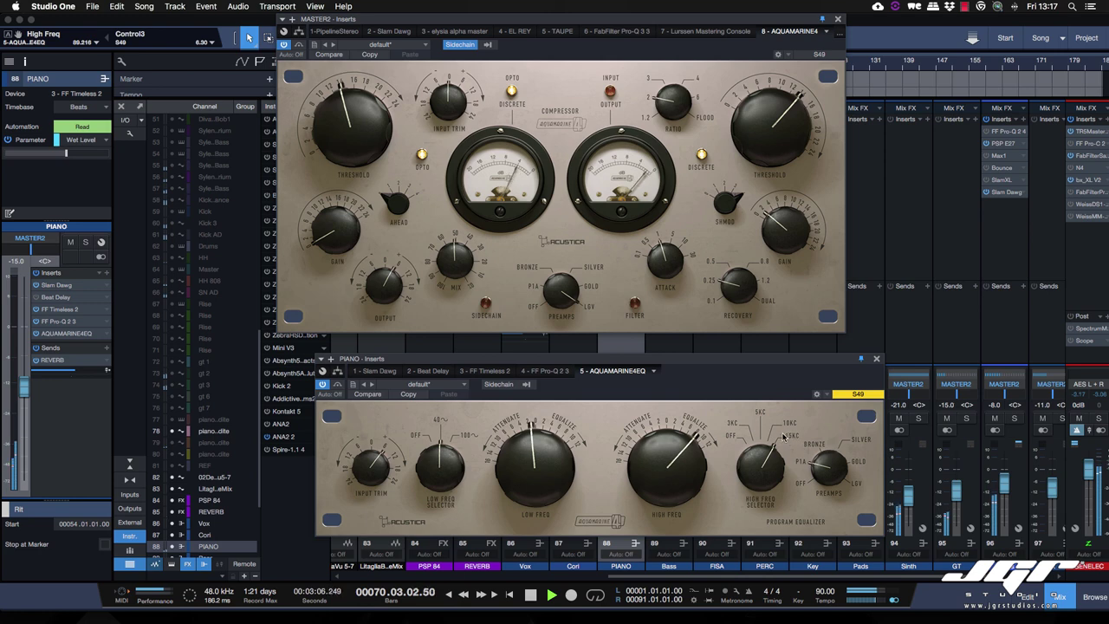
{"action": "left_click_drag", "start_coordinate": [767, 467], "coordinate": [778, 529]}
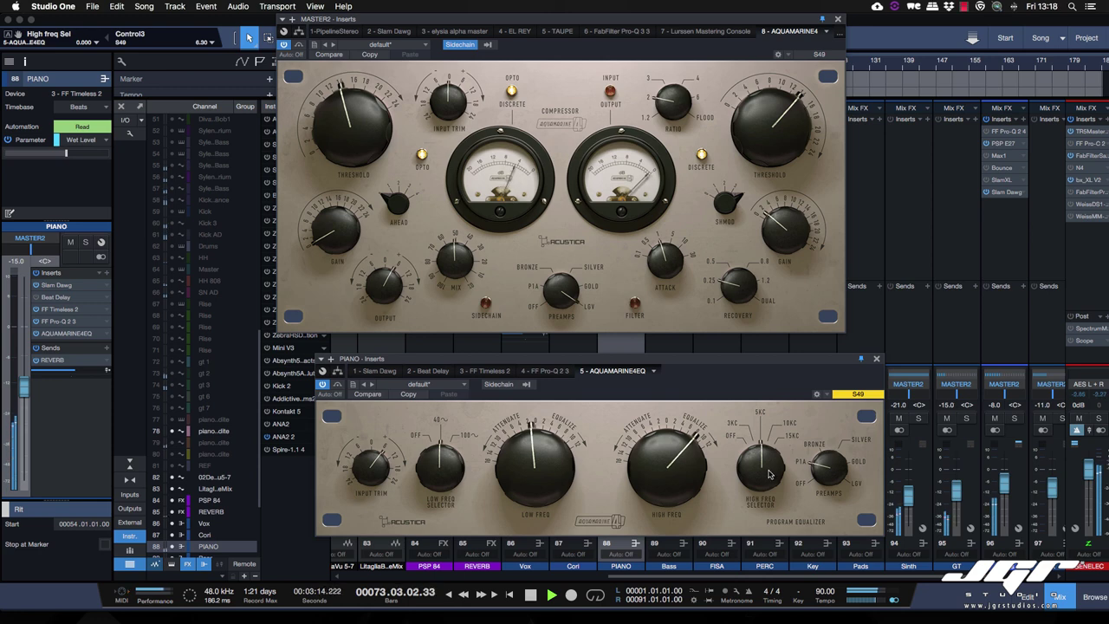
{"action": "left_click_drag", "start_coordinate": [770, 473], "coordinate": [770, 447]}
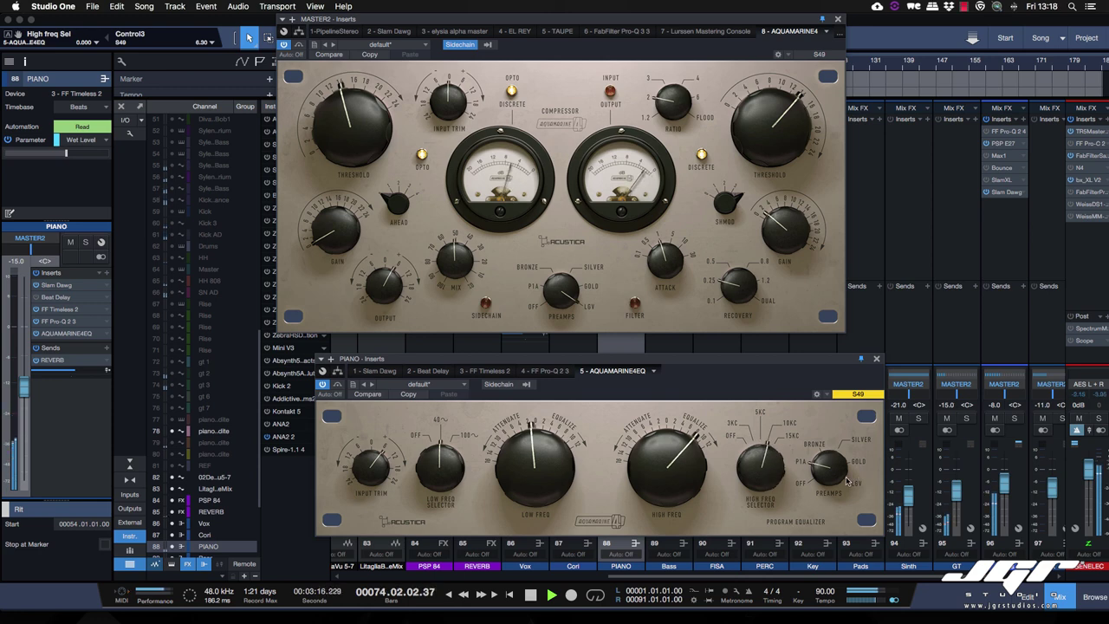
Set the piano EQ's preamp to Bronze and Input Trim to about 7.31, and stop playback
{"action": "left_click_drag", "start_coordinate": [837, 477], "coordinate": [837, 460]}
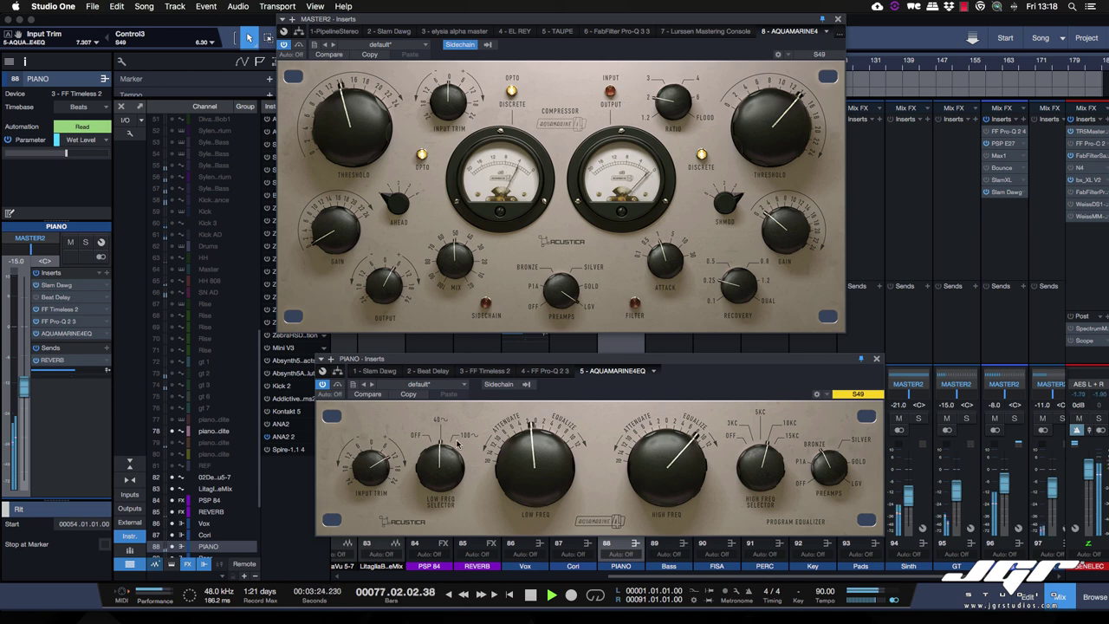
{"action": "key", "text": "space"}
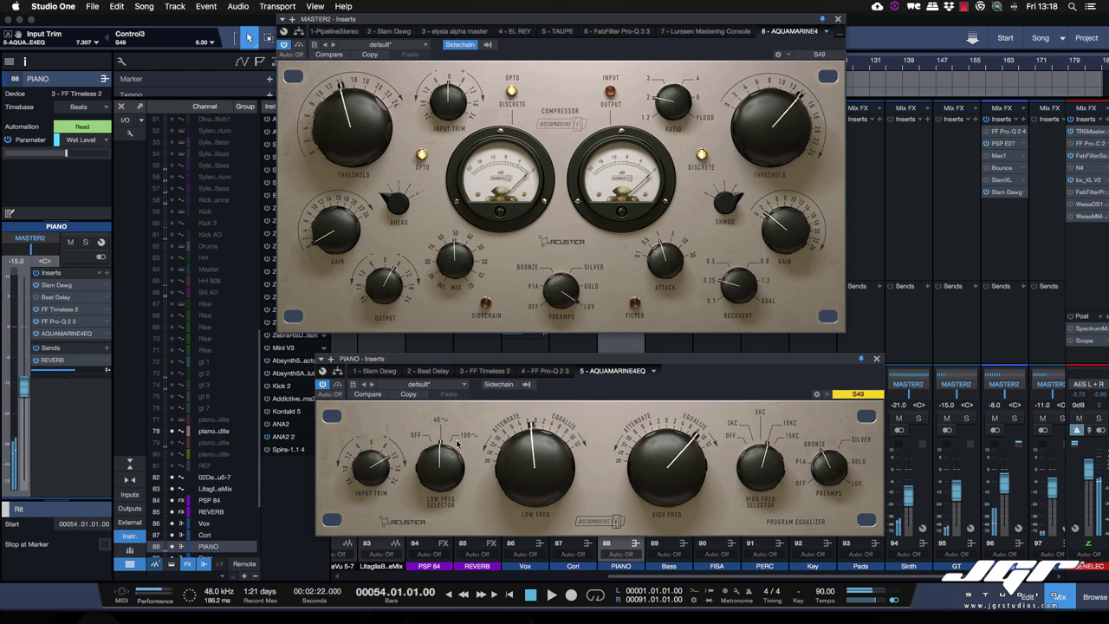